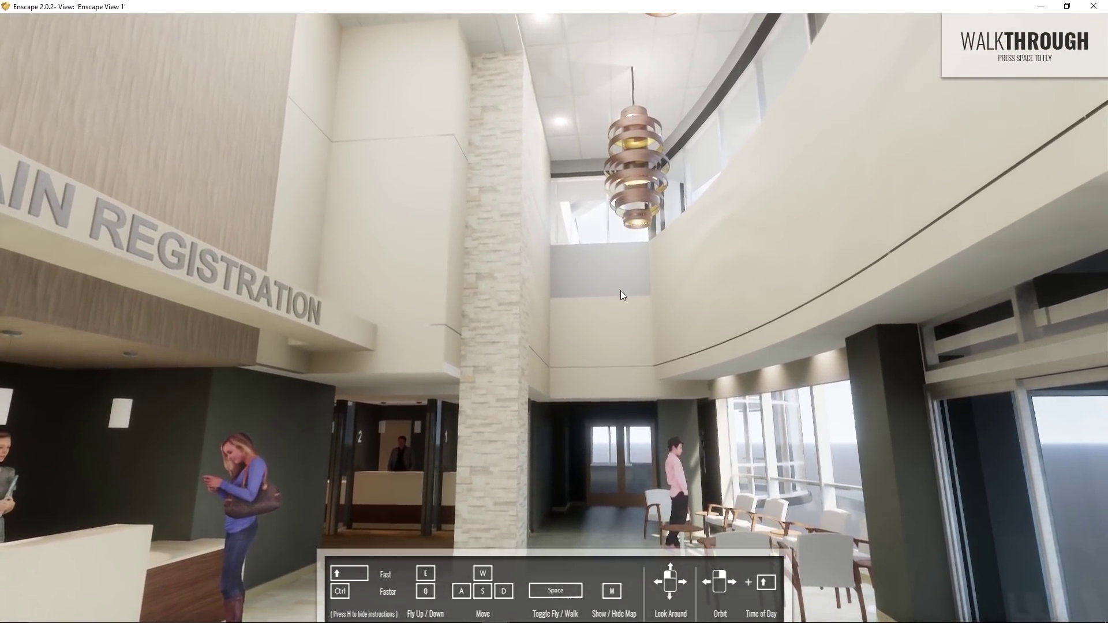
Step: Switch to fly mode with the navigation instructions hidden, and fly up to the pendant lights in the registration lobby
drag(595, 278, 422, 235)
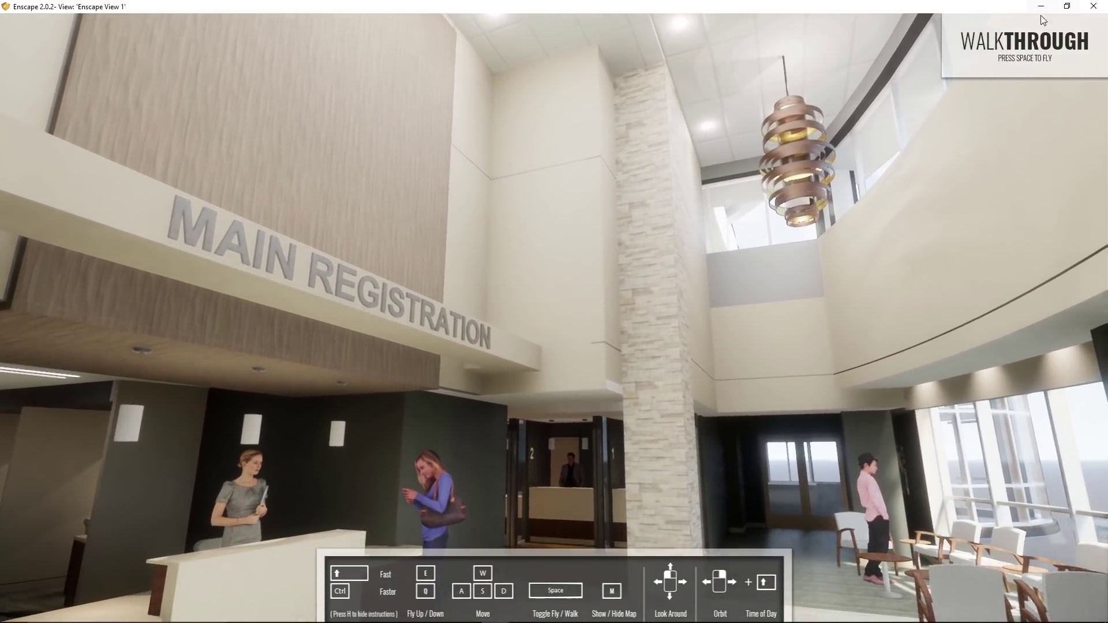
key(space)
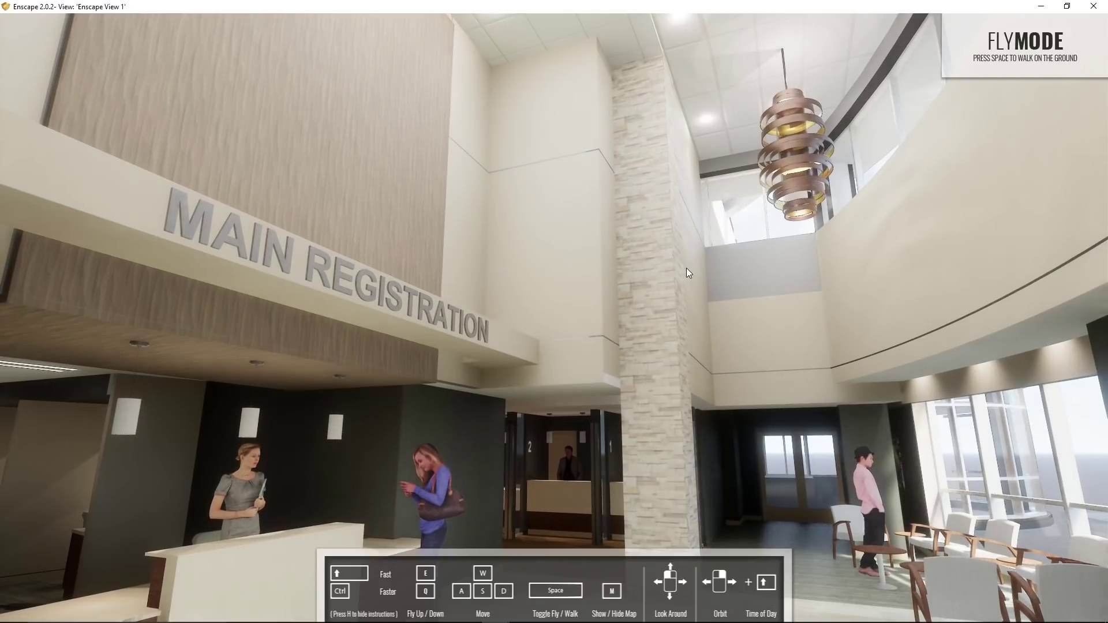
key(h)
key(q)
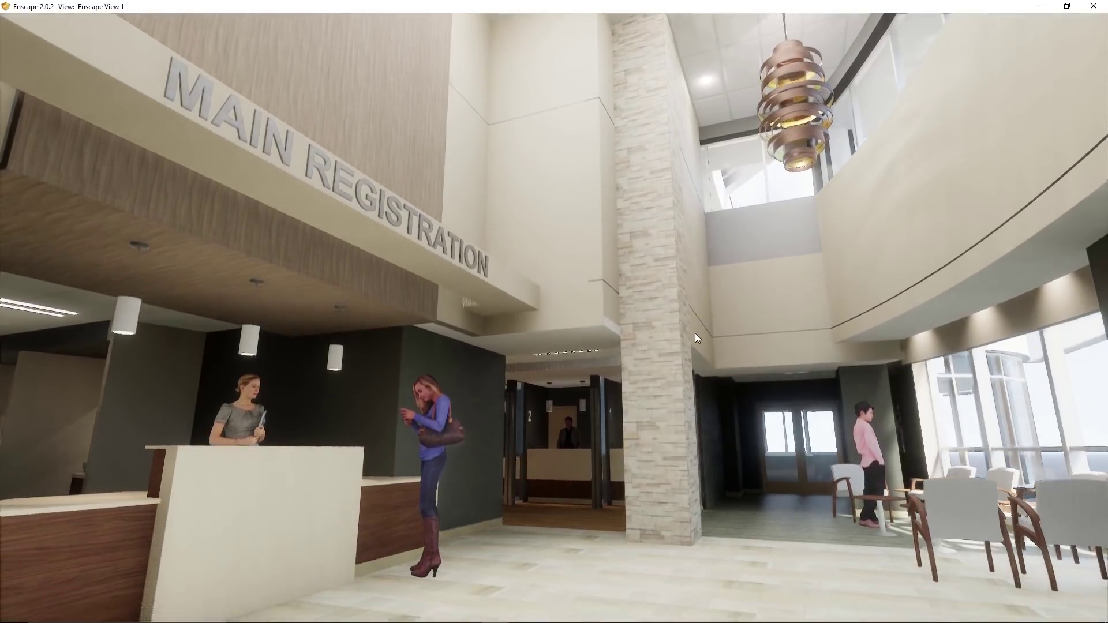
key(s)
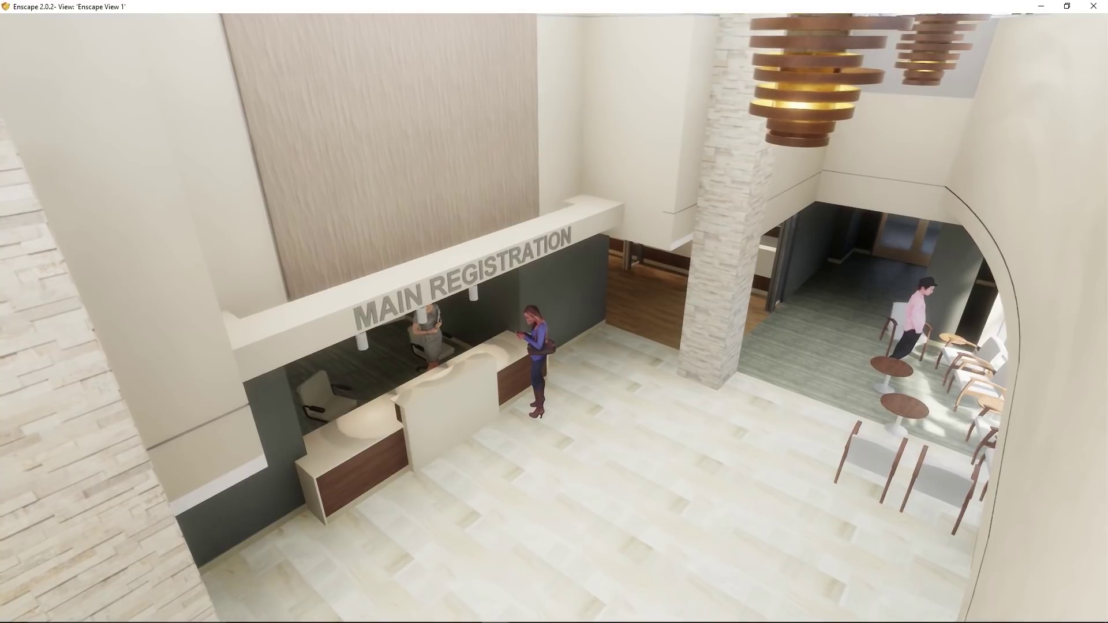
drag(843, 301, 857, 352)
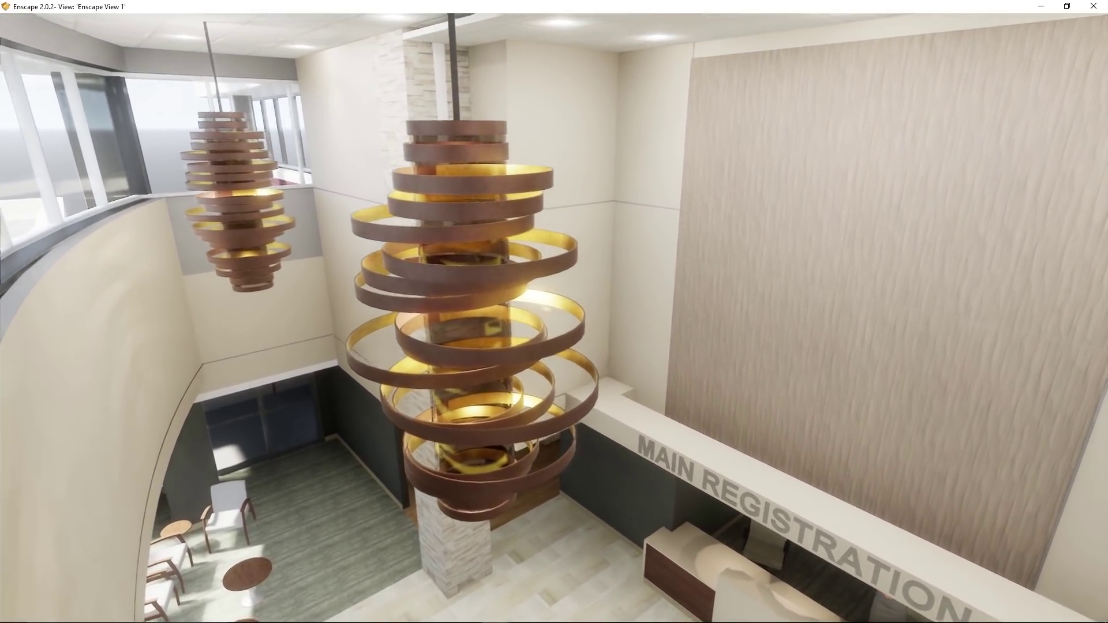
Step: Open the Enscape settings from Revit and place the settings window over the Enscape render view, clear of the large pendant
mouse_move(580, 616)
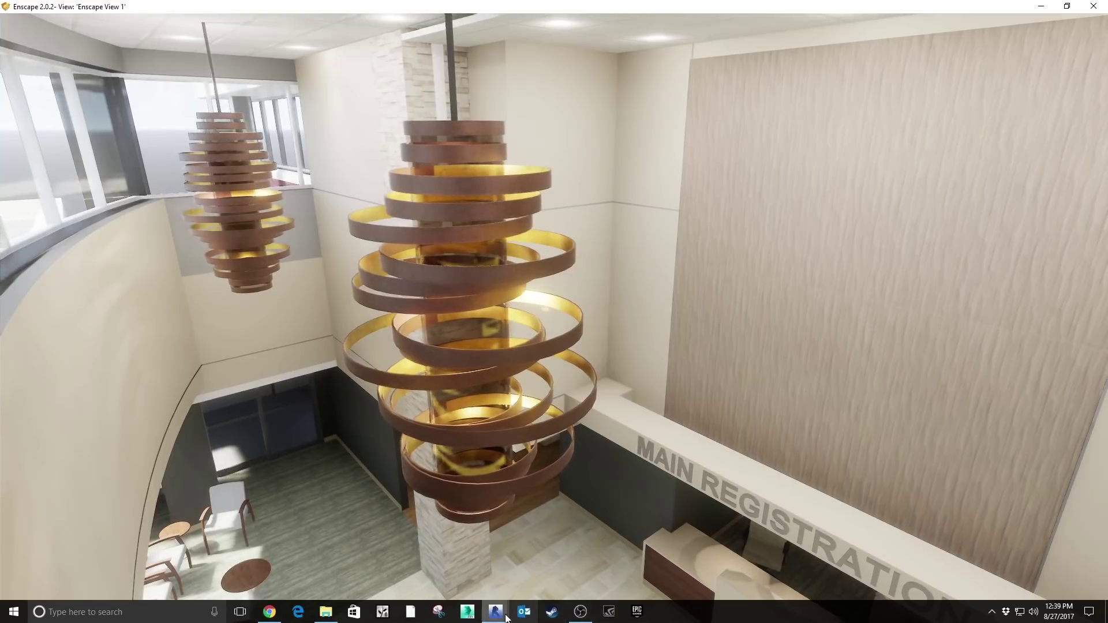
mouse_move(500, 615)
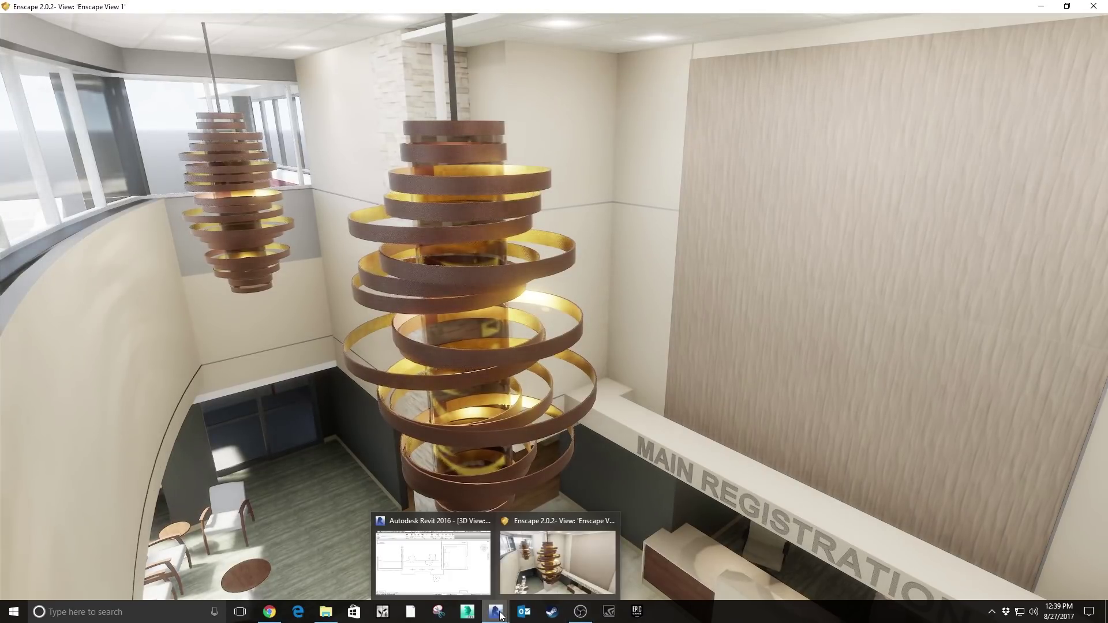
click(471, 564)
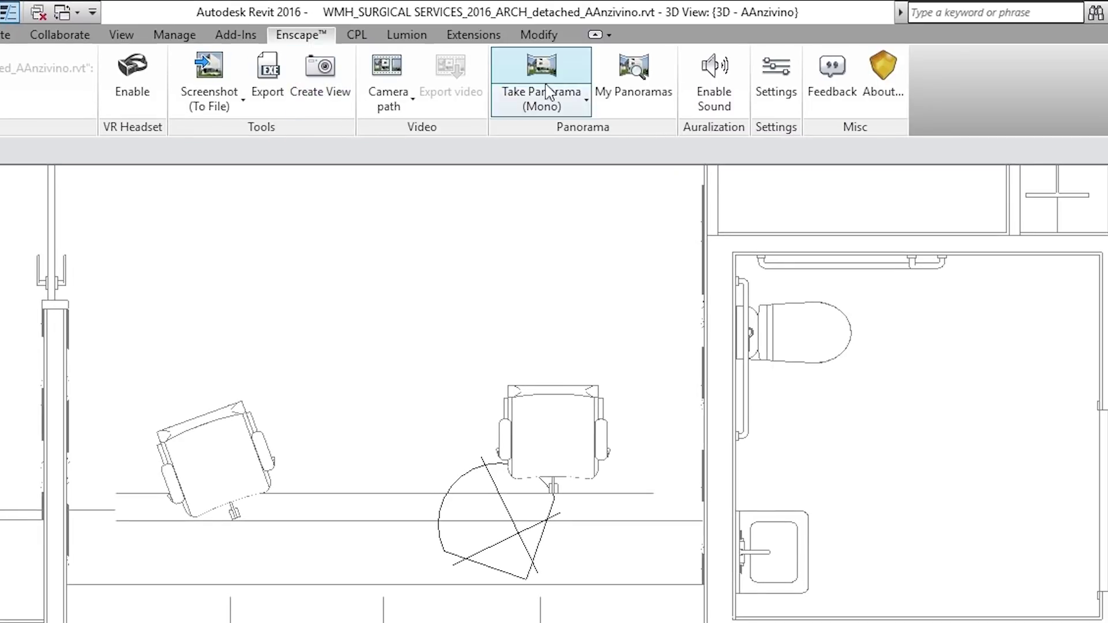
click(780, 90)
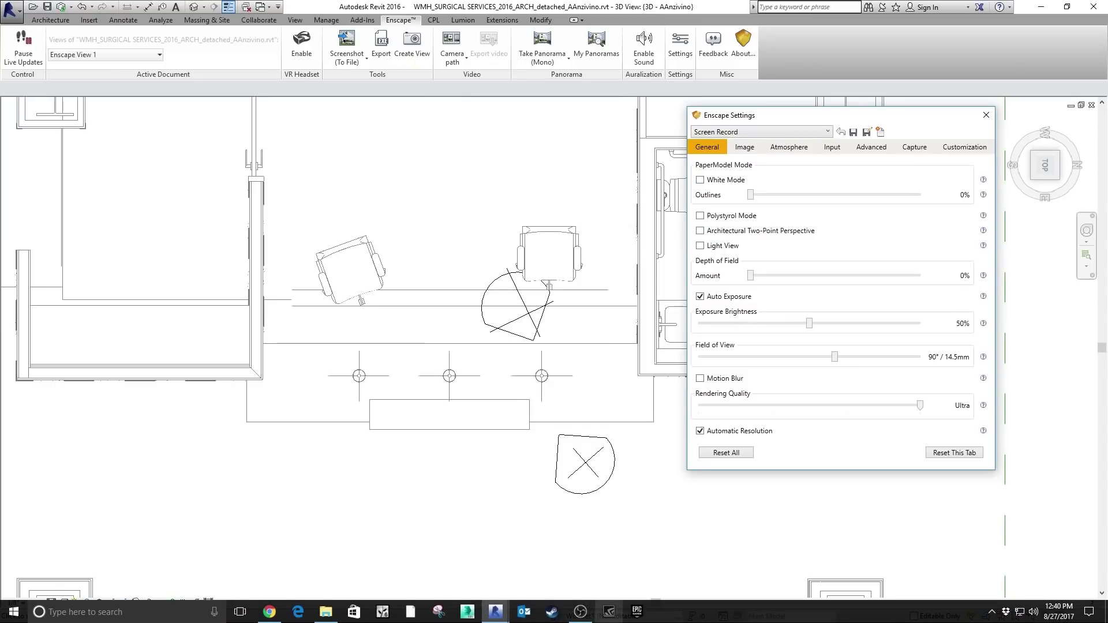
mouse_move(510, 602)
click(513, 569)
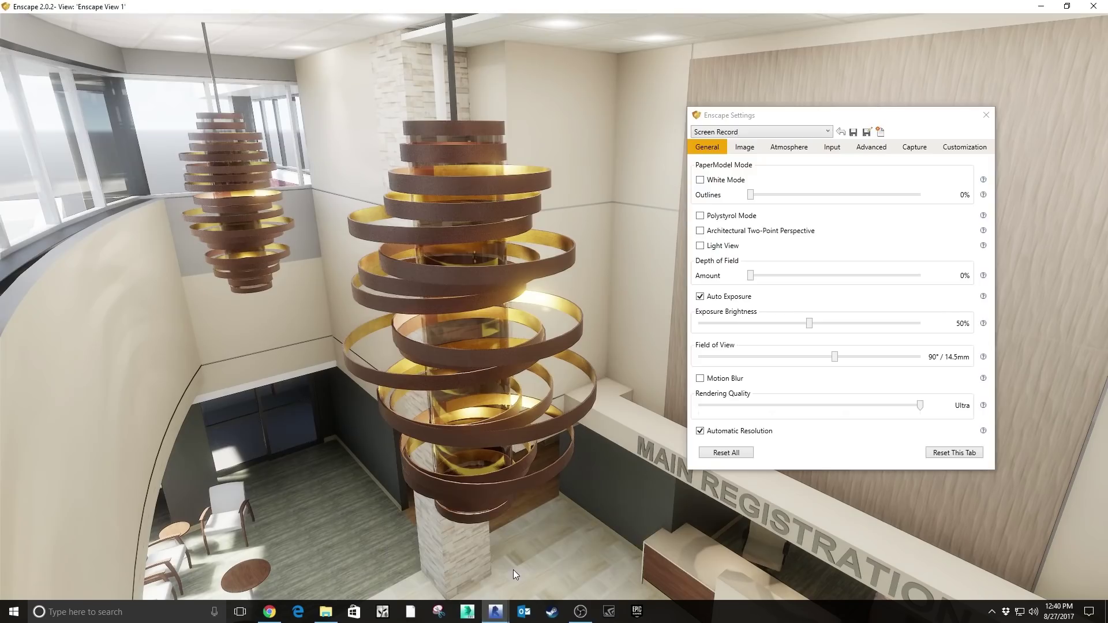
drag(854, 120, 905, 48)
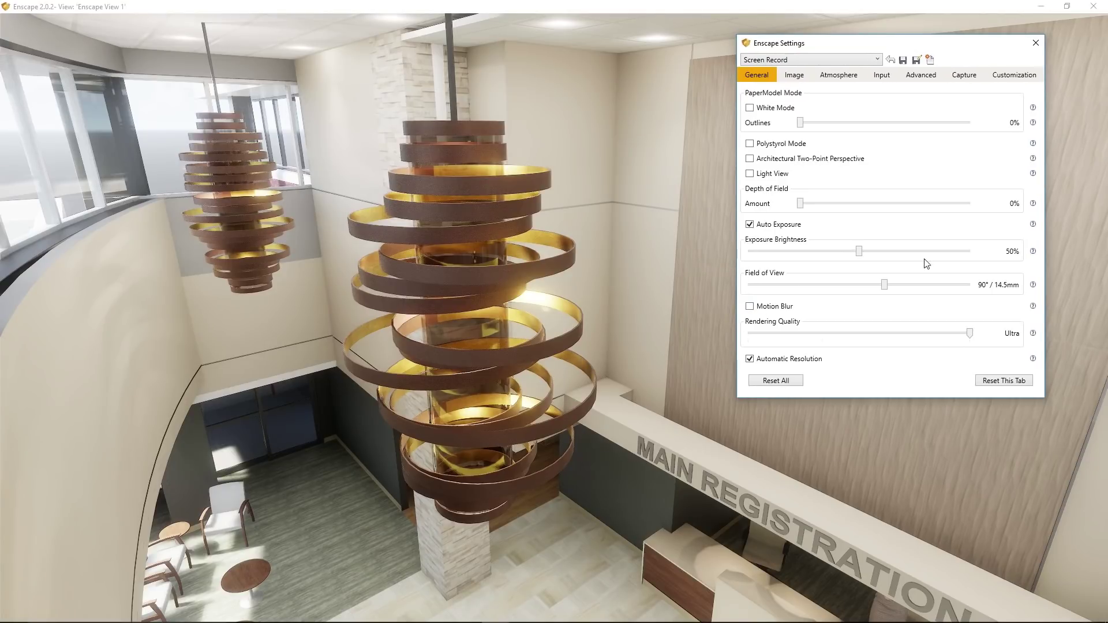
Step: Try the Outlines effect at 29% on the render and return it to 0%
mouse_move(1032, 254)
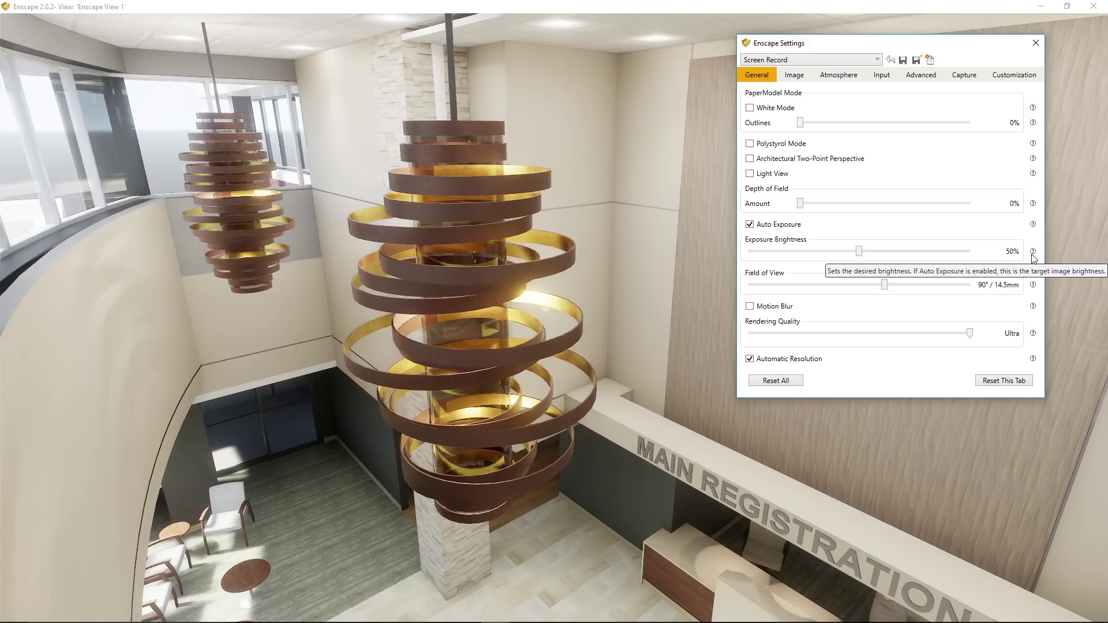
mouse_move(1033, 285)
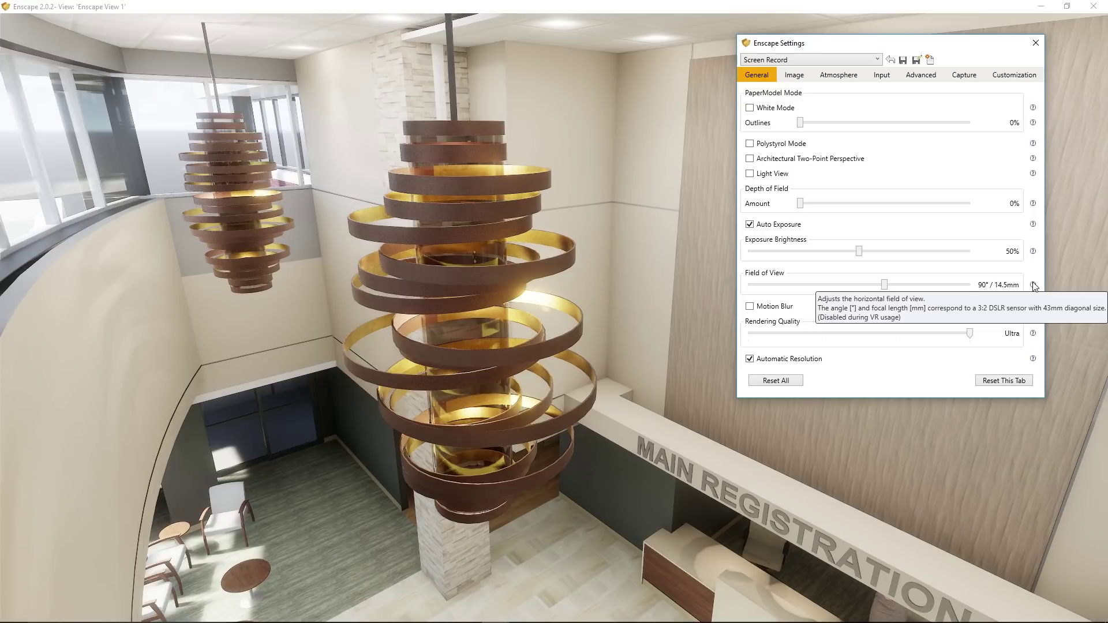
mouse_move(1033, 204)
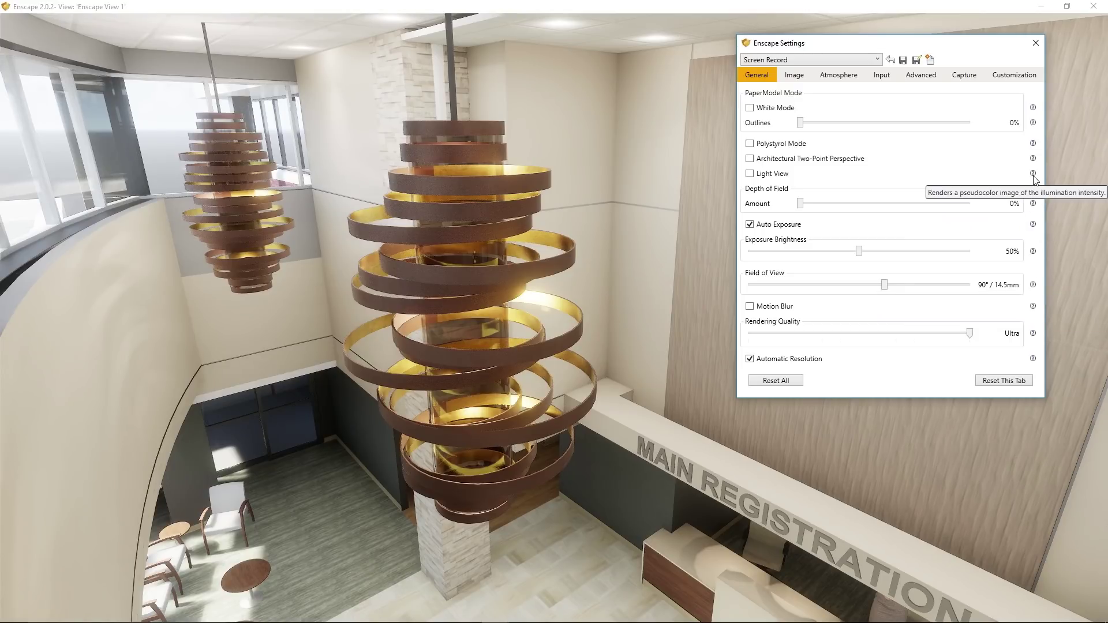
mouse_move(1033, 160)
drag(801, 123, 849, 123)
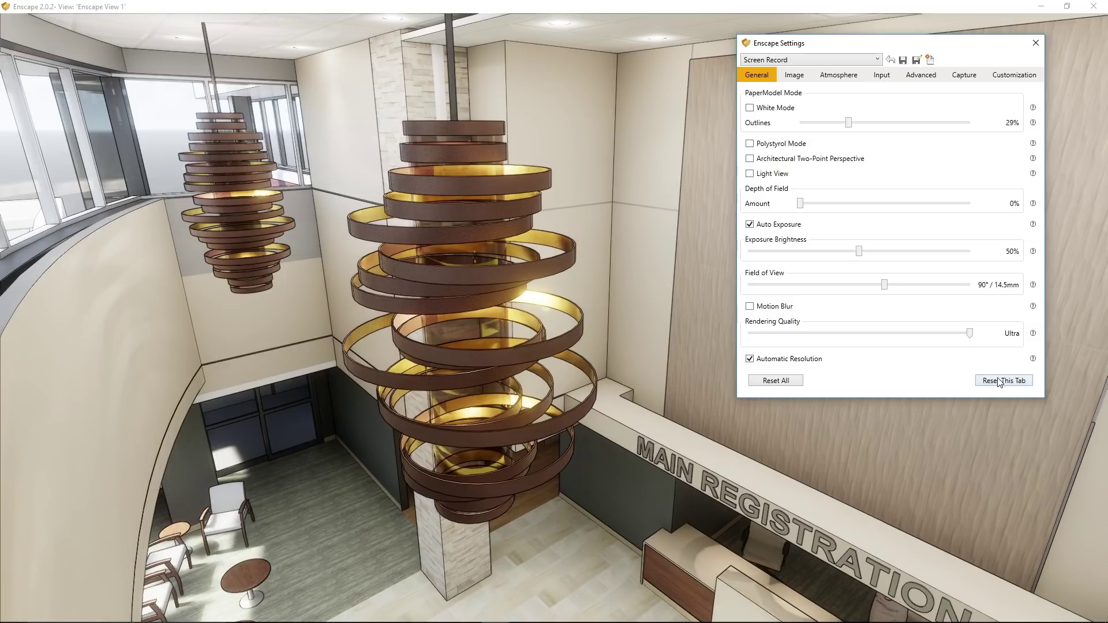
double_click(849, 124)
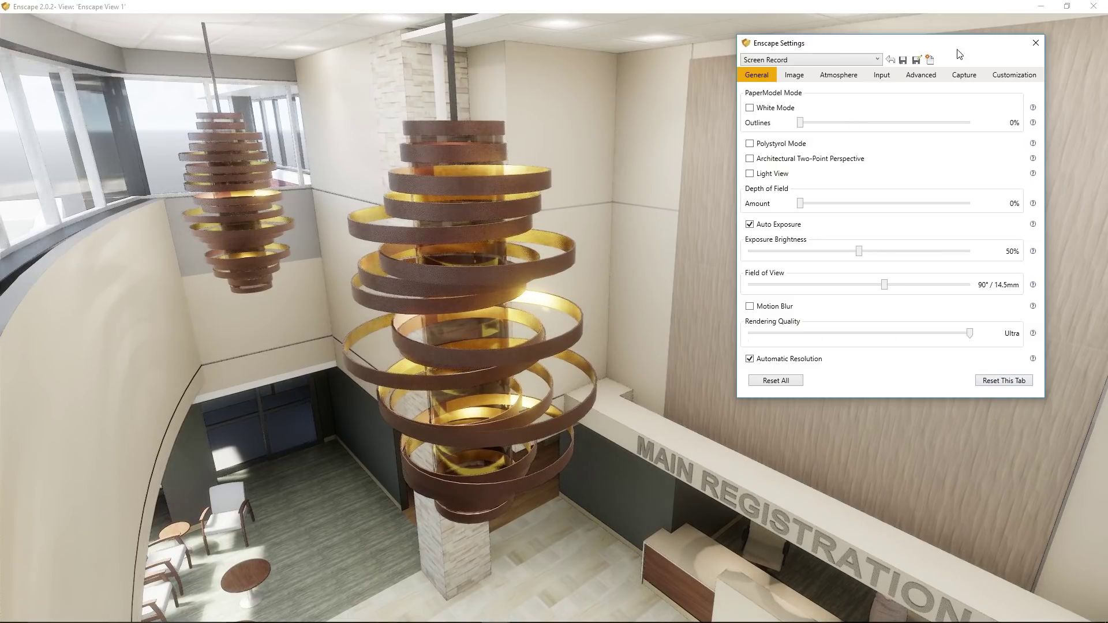
Step: Try the rendering quality at High and set it back to Ultra
drag(942, 47, 947, 71)
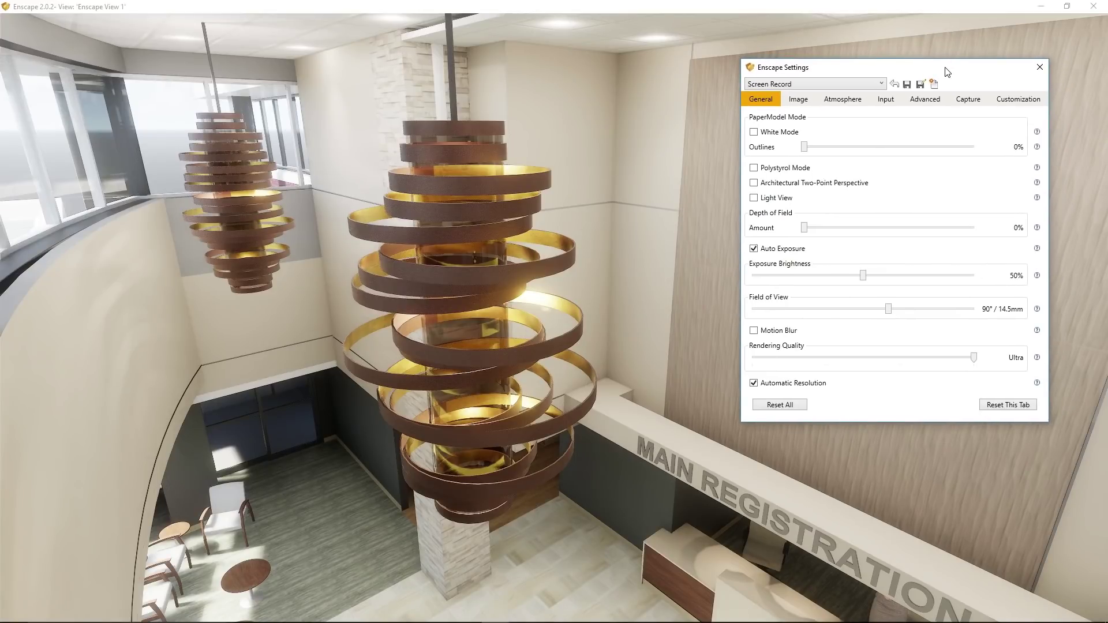
drag(953, 74, 969, 85)
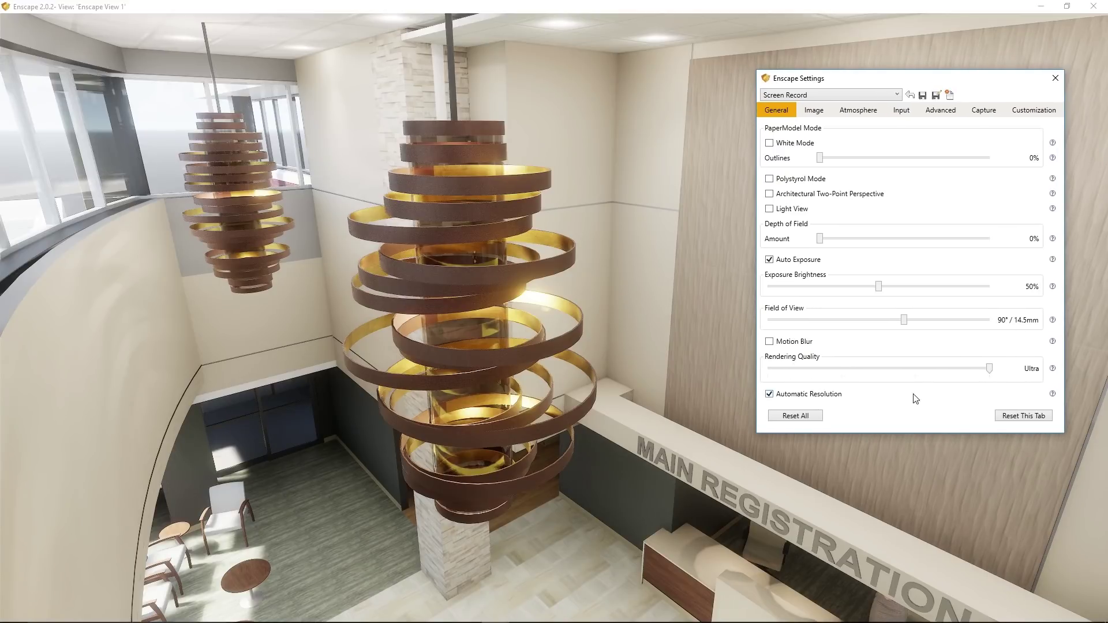
drag(916, 368, 870, 372)
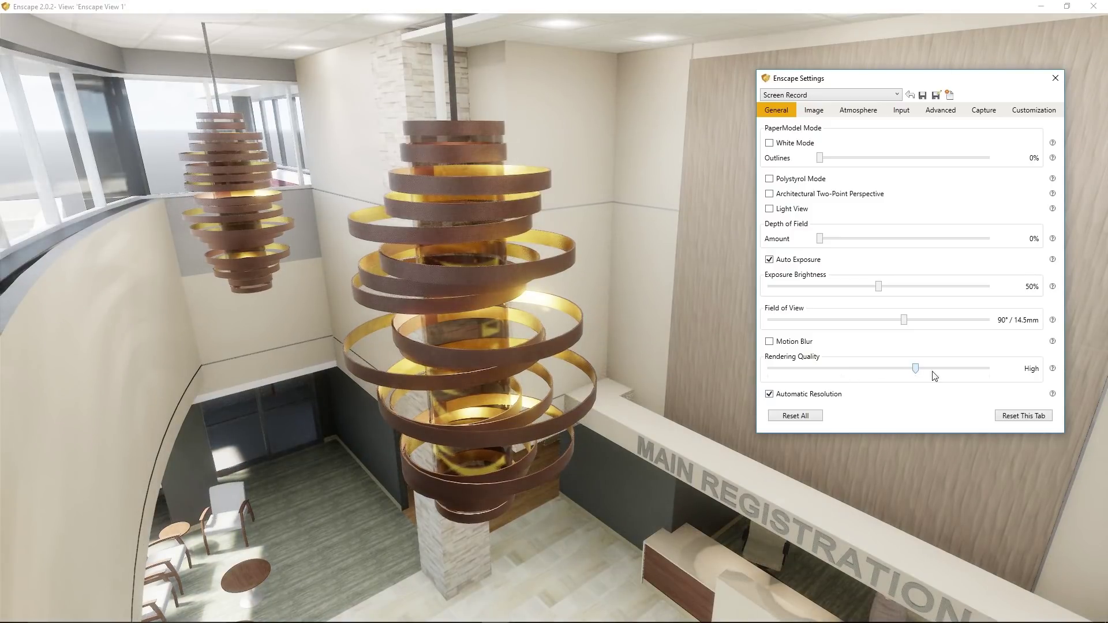
click(958, 369)
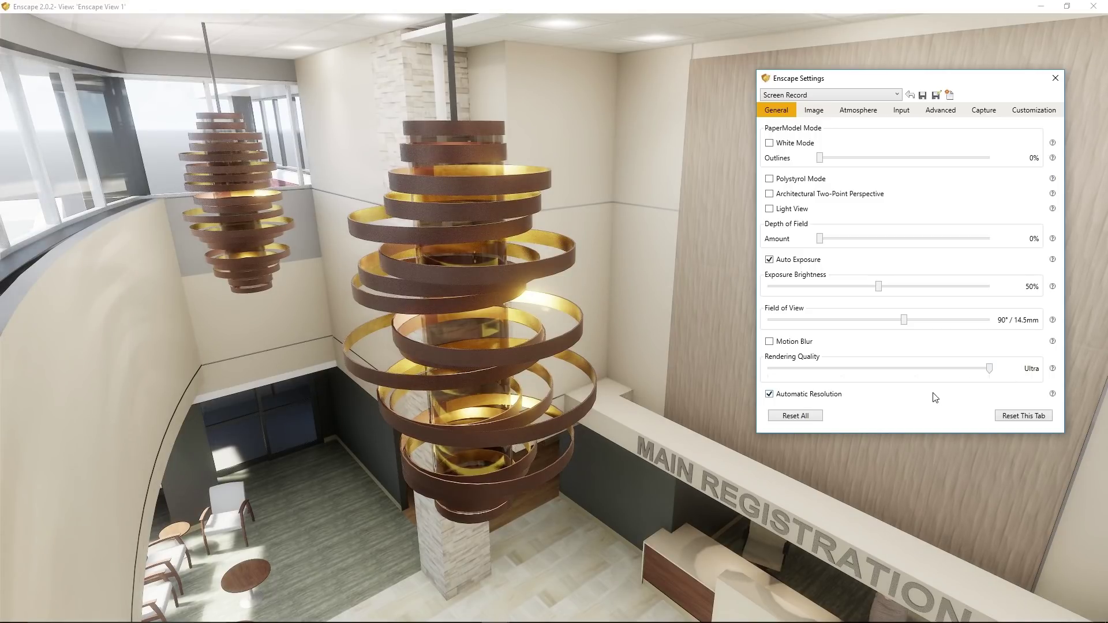
Step: Turn Automatic Resolution off and back on to compare the render's sharpness
drag(657, 352, 625, 340)
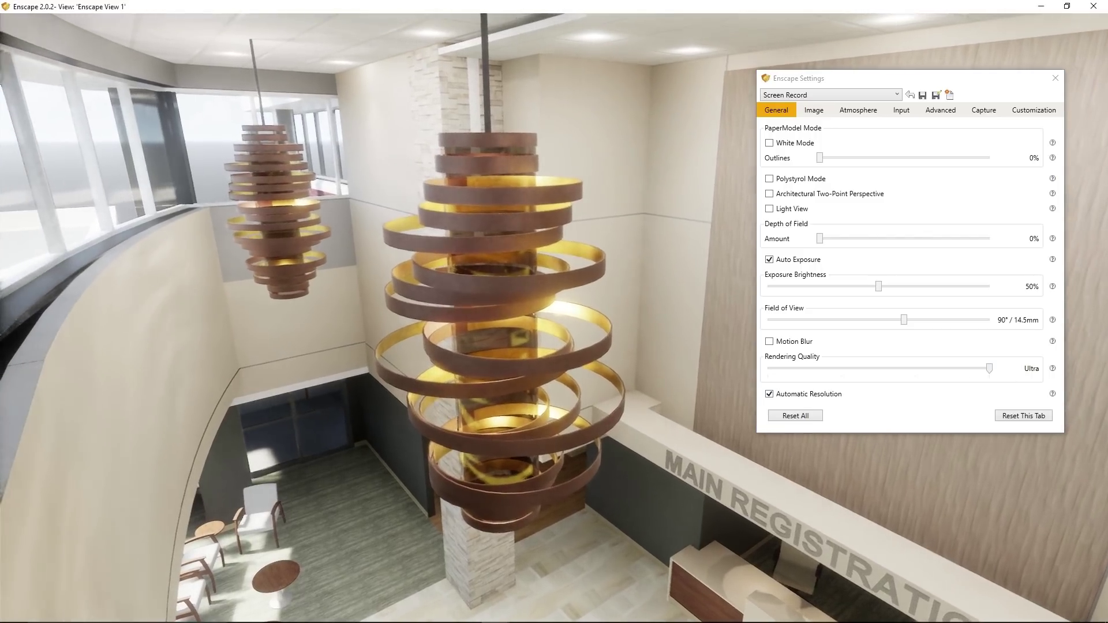
click(785, 395)
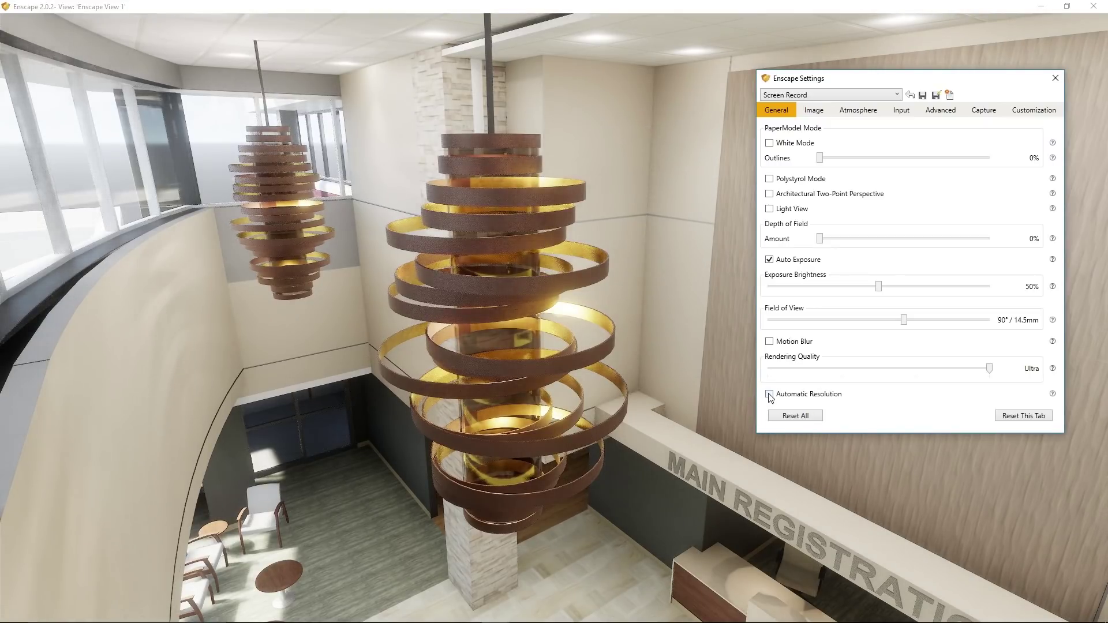
click(769, 396)
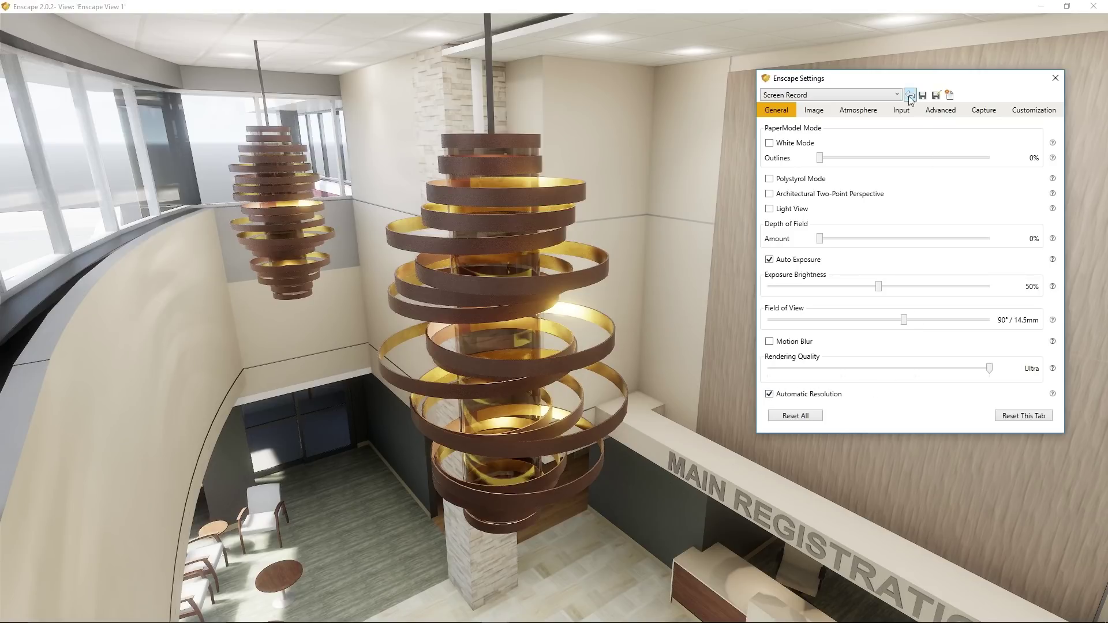
Step: Set the depth of field amount to 35% with Auto Focus enabled
drag(904, 85, 917, 83)
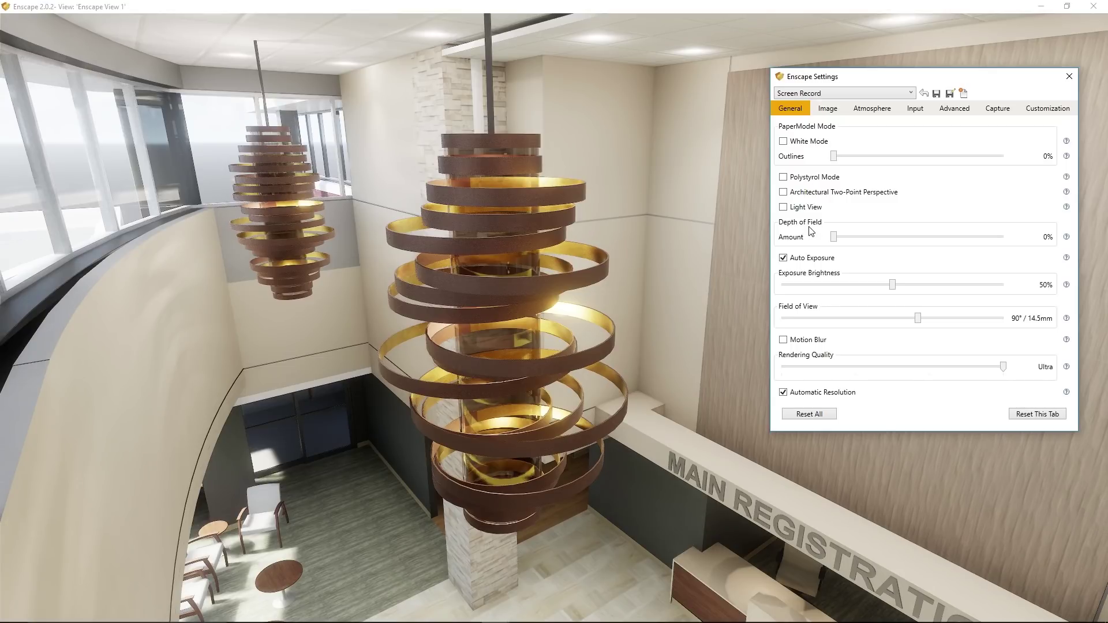
drag(835, 237, 860, 242)
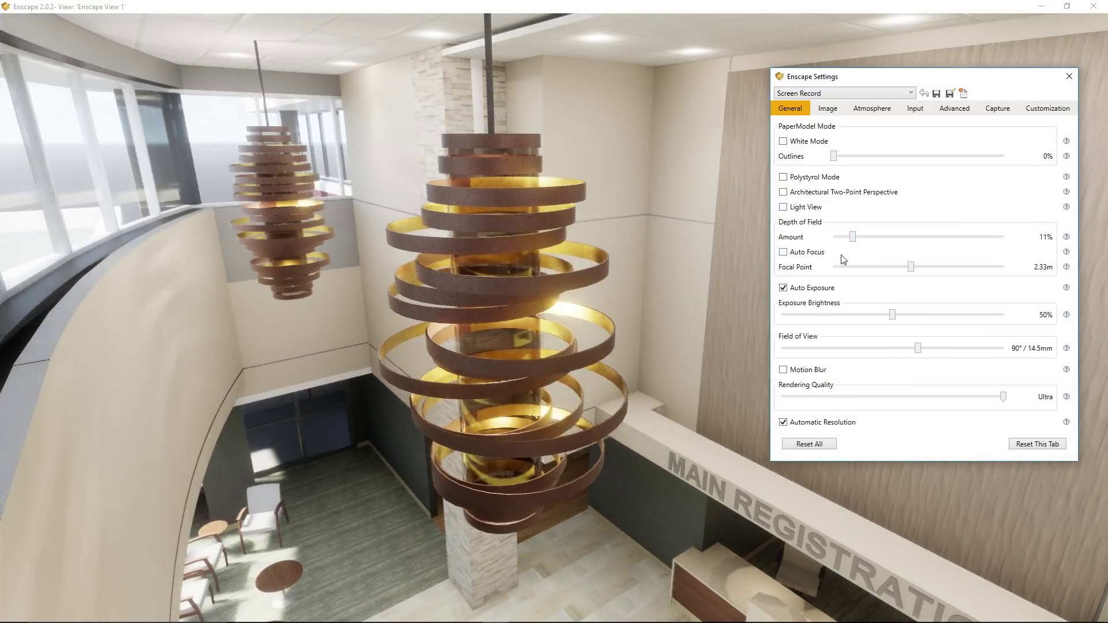
click(820, 255)
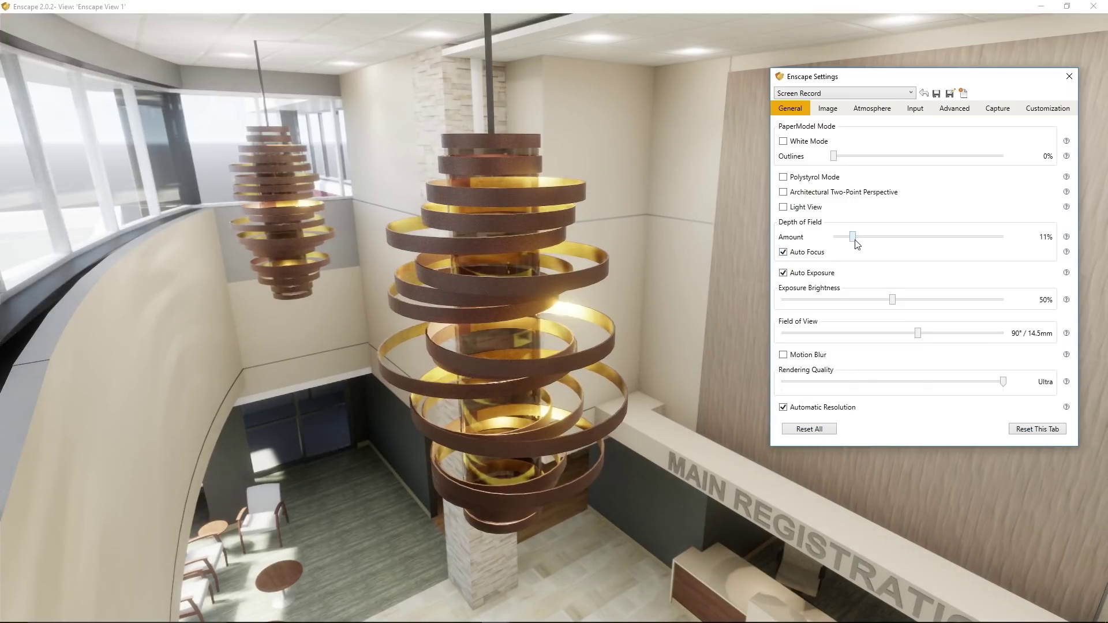
drag(853, 238, 894, 239)
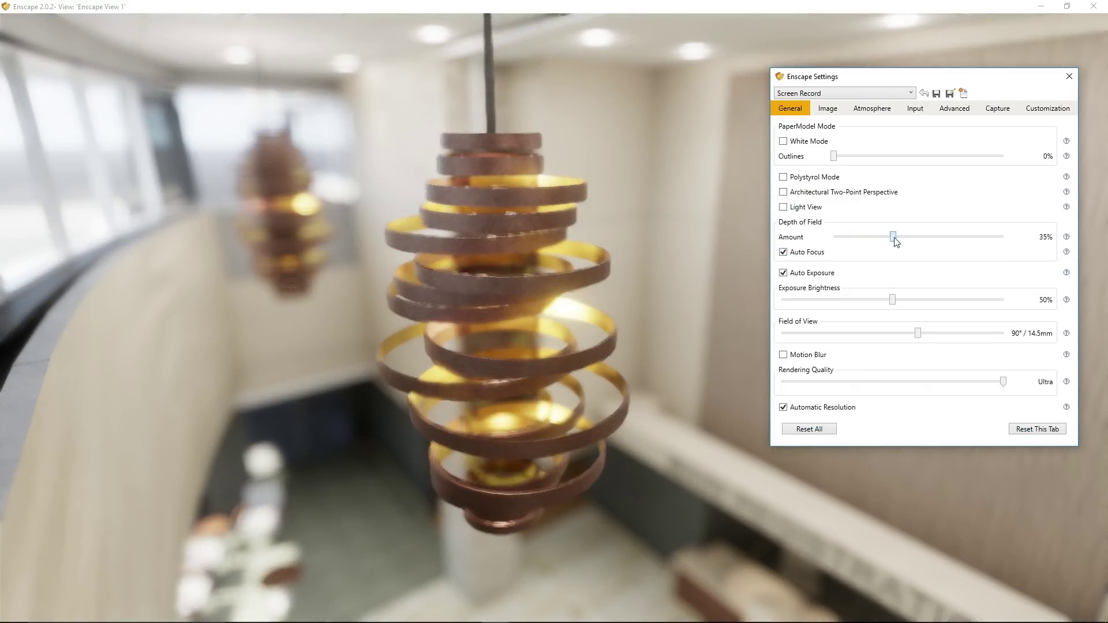
Step: Look between the registration desk, the wood wall panel and the pendant to check how Auto Focus responds
drag(598, 301, 701, 448)
drag(538, 303, 595, 305)
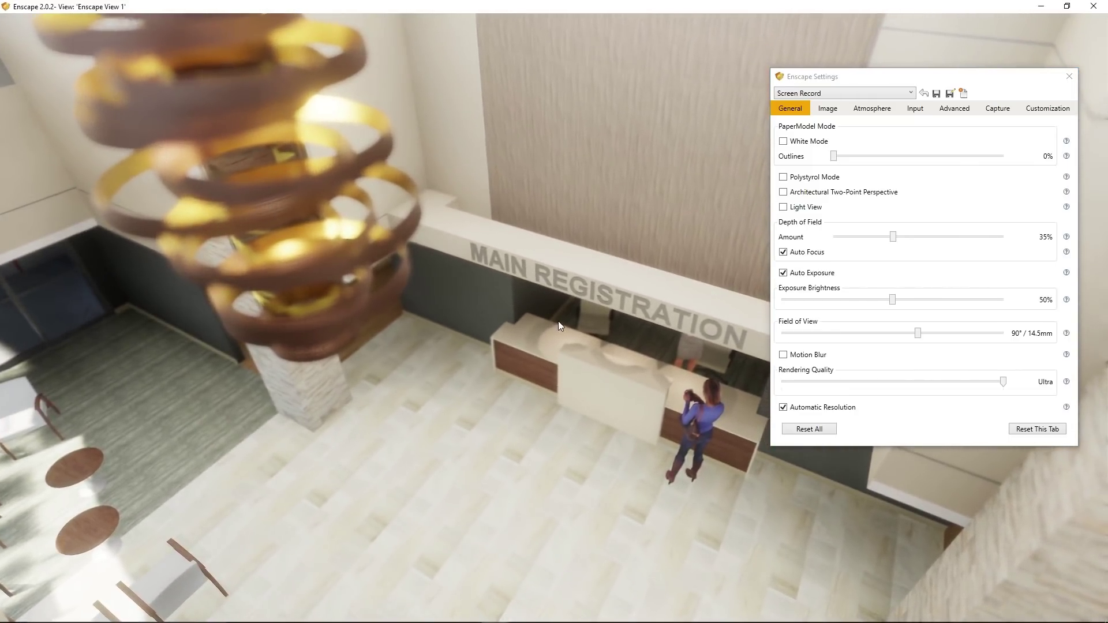
mouse_move(572, 327)
mouse_down()
mouse_move(572, 288)
mouse_move(573, 327)
mouse_up()
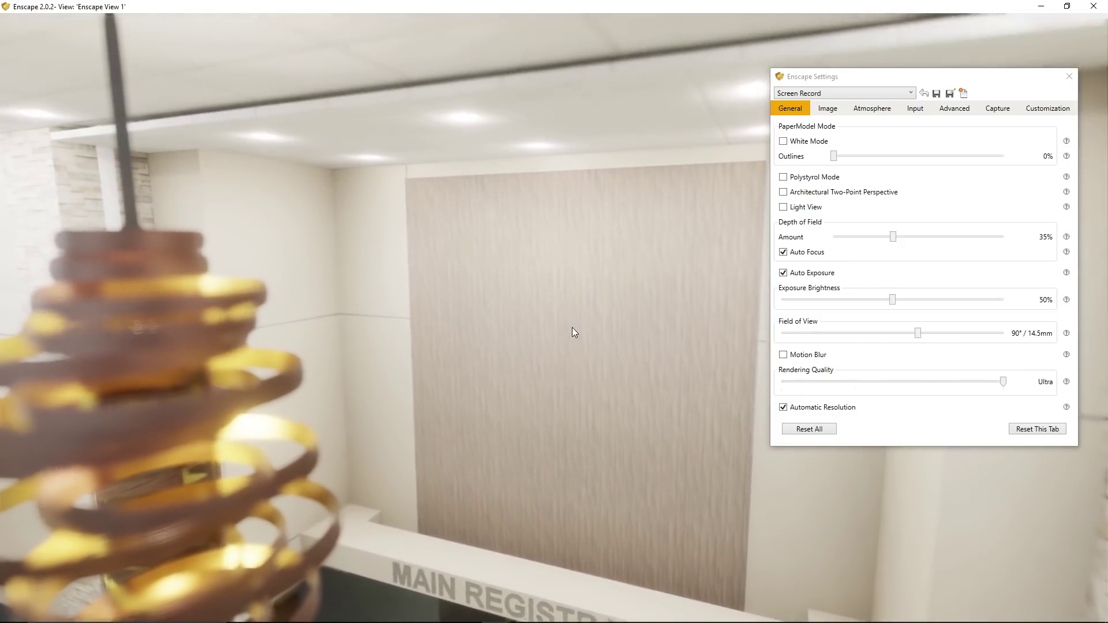
drag(575, 389, 552, 361)
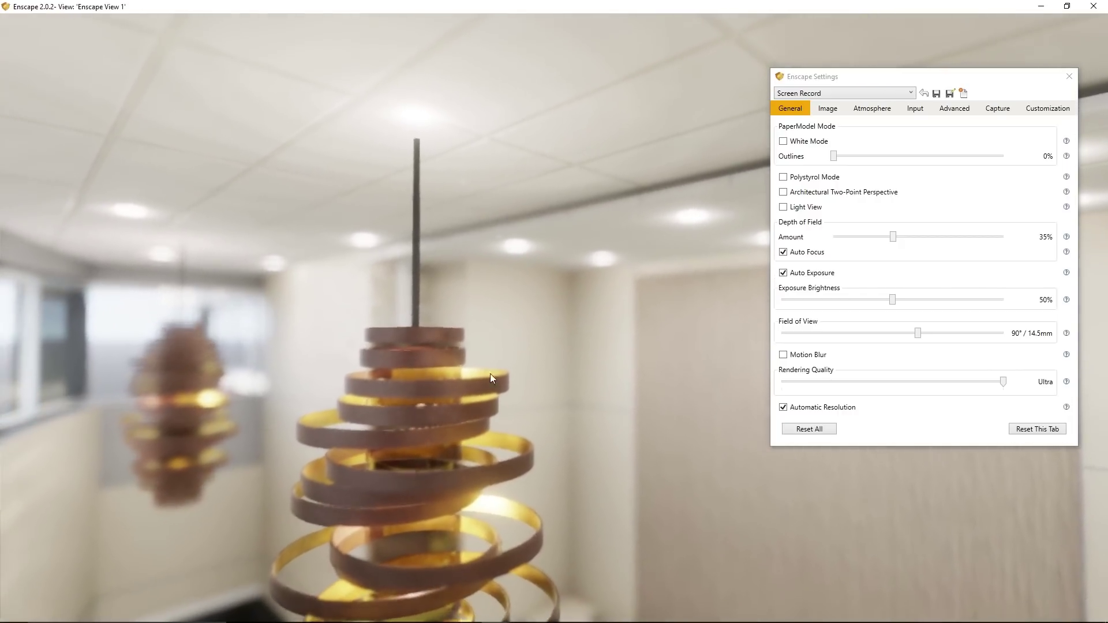
drag(546, 323, 536, 398)
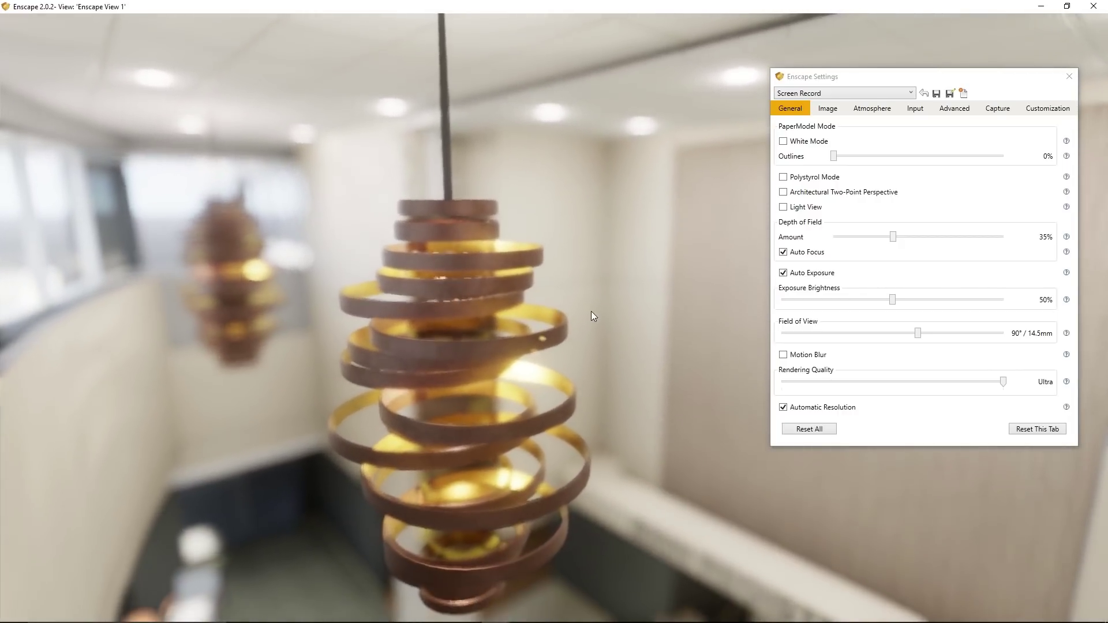
drag(630, 287, 595, 367)
Step: Disable Auto Focus and set the depth of field's focal point to 6.25 m
click(783, 253)
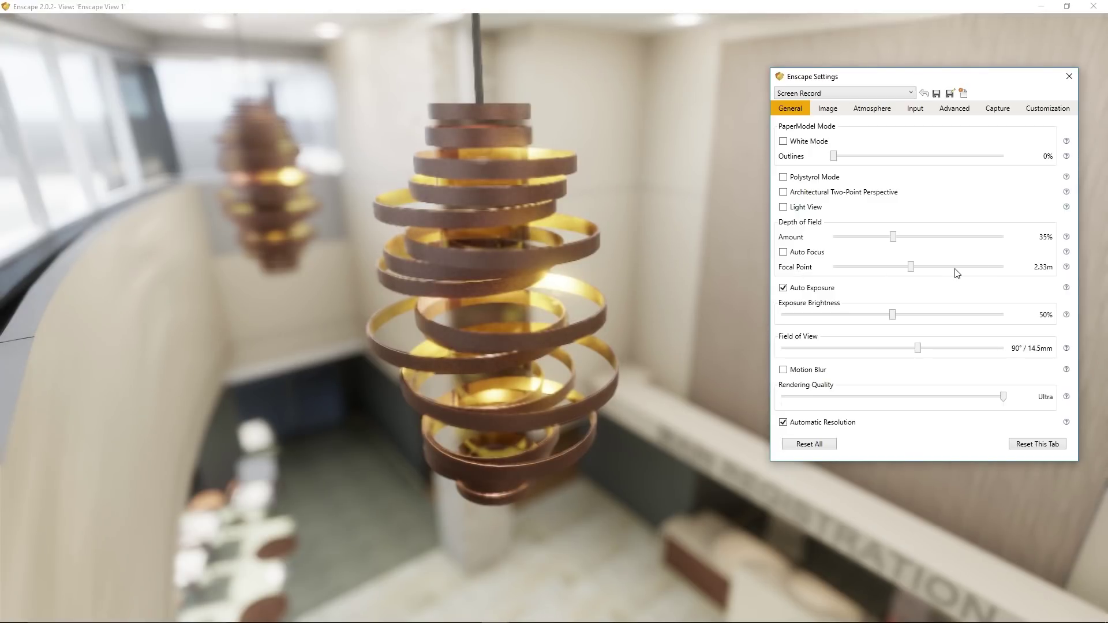
drag(911, 270, 895, 274)
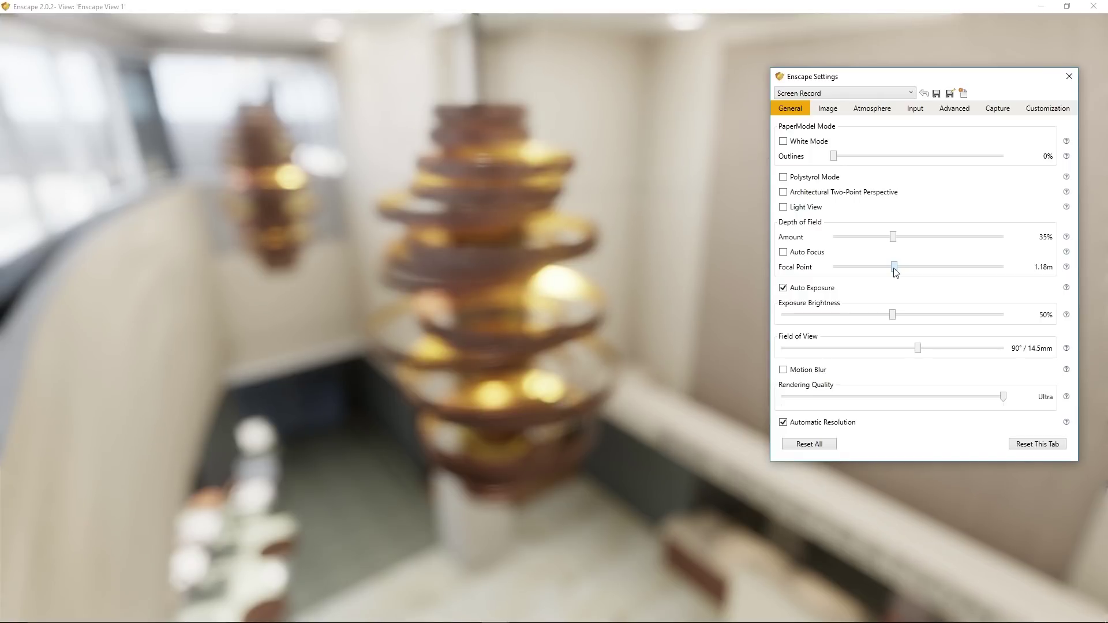
mouse_move(896, 274)
mouse_down()
mouse_move(845, 273)
mouse_move(911, 271)
mouse_up()
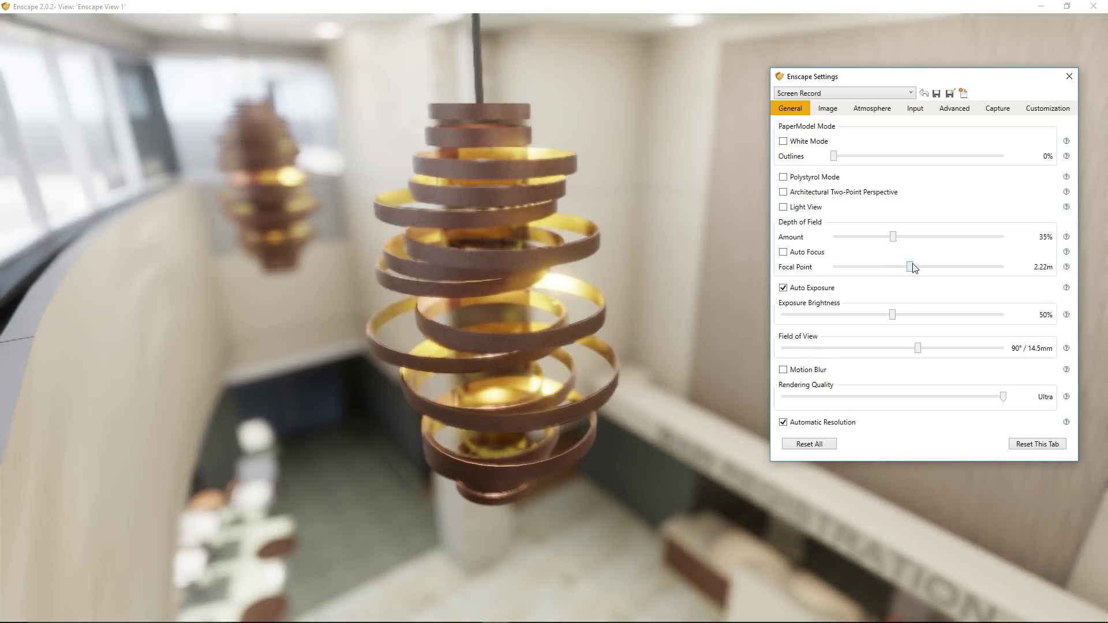
drag(913, 267, 939, 271)
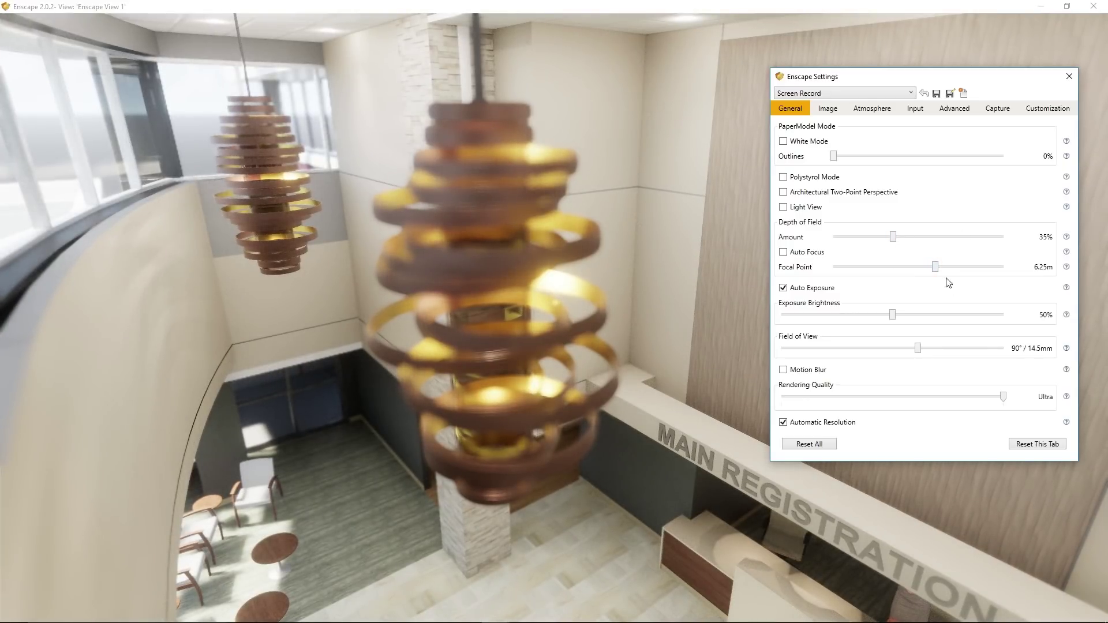
Step: Set the depth of field's focal point to 38.16 m and view its effect down on the lobby floor
drag(943, 272, 983, 274)
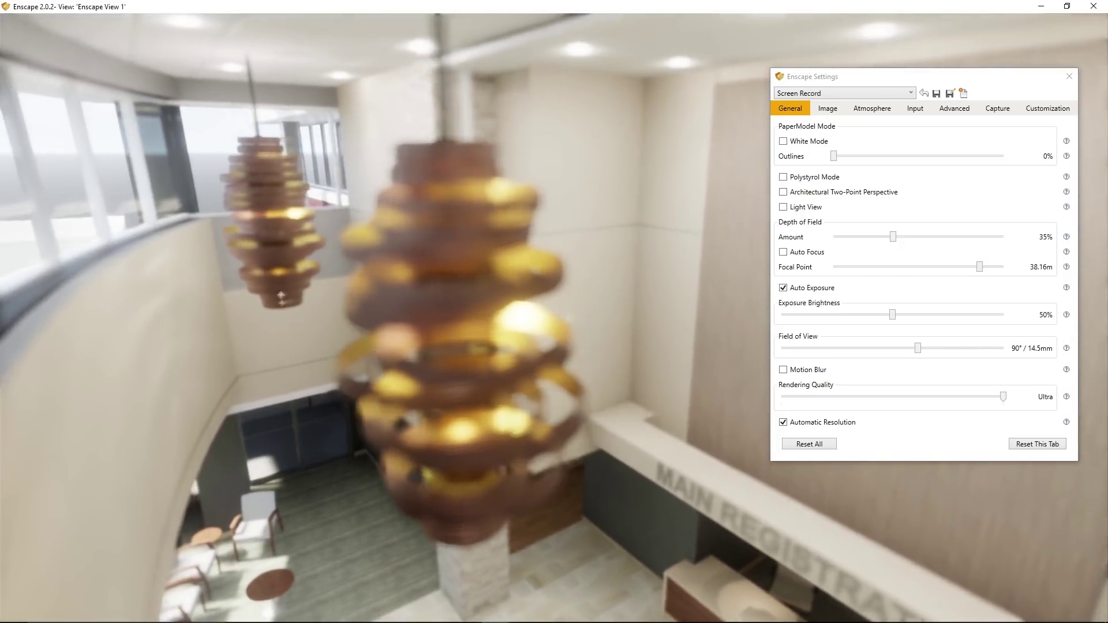
key(q)
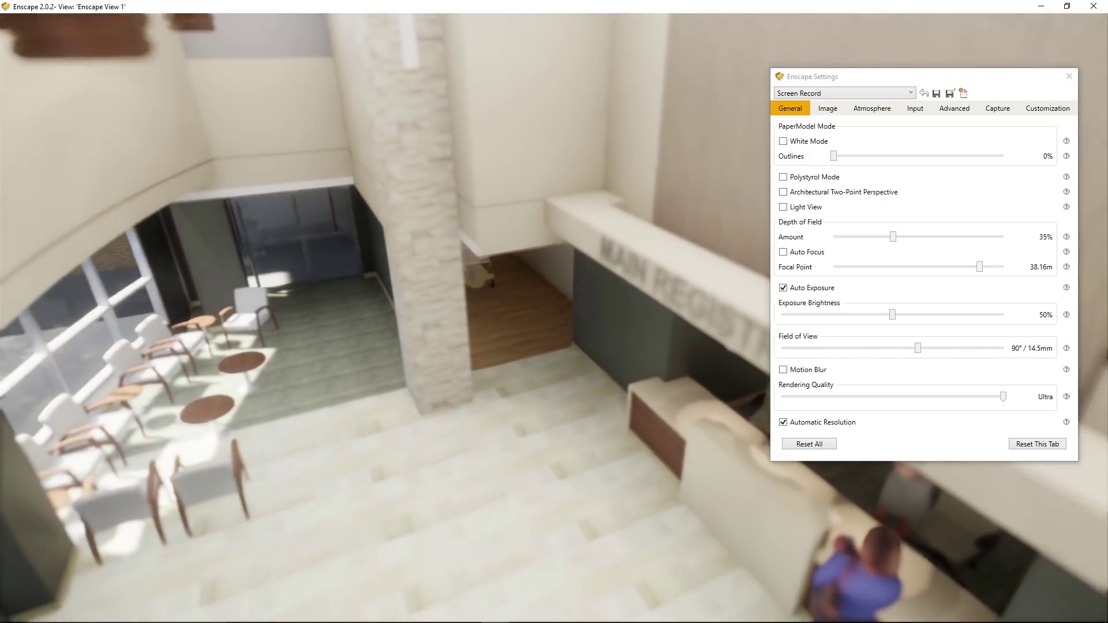
key(q)
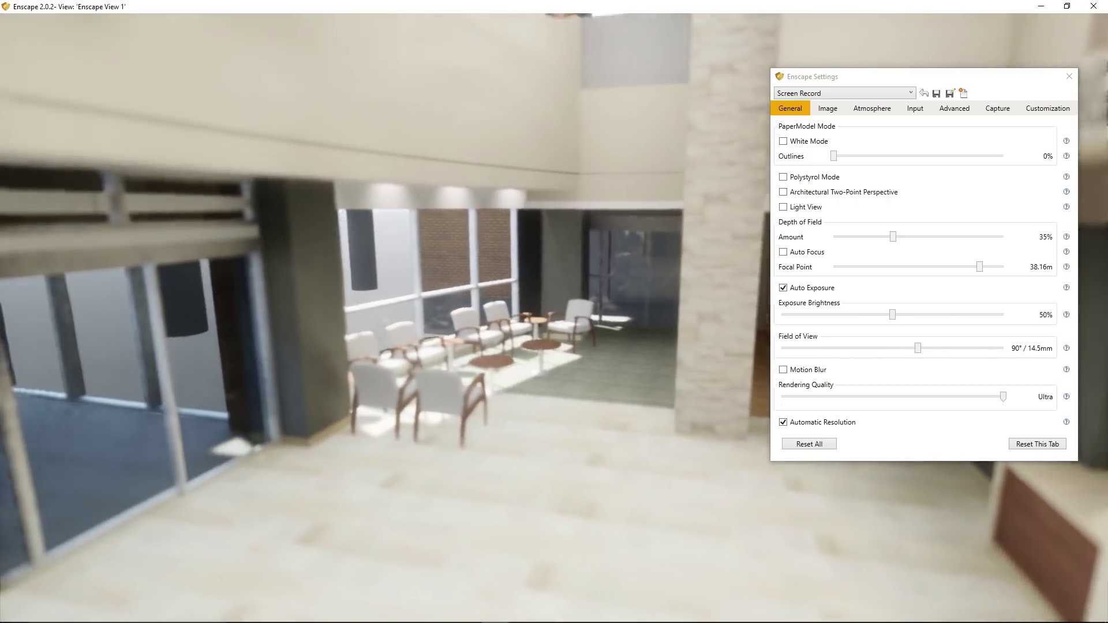
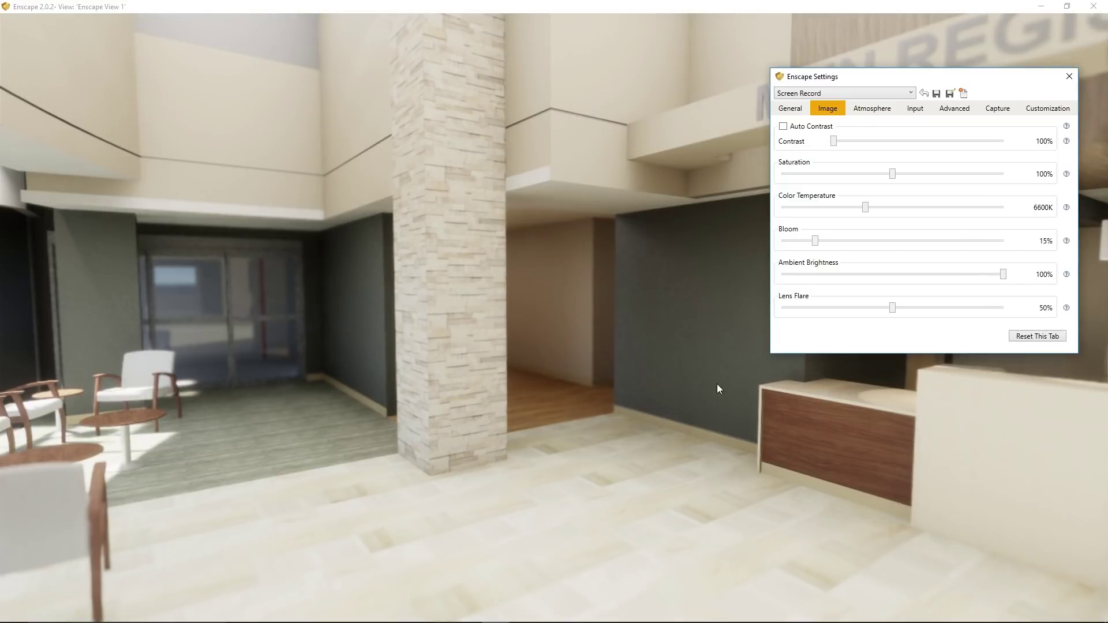
Step: With the ceiling lights in view, raise the lens flare to 89% and restore it to 50%
drag(606, 437, 610, 440)
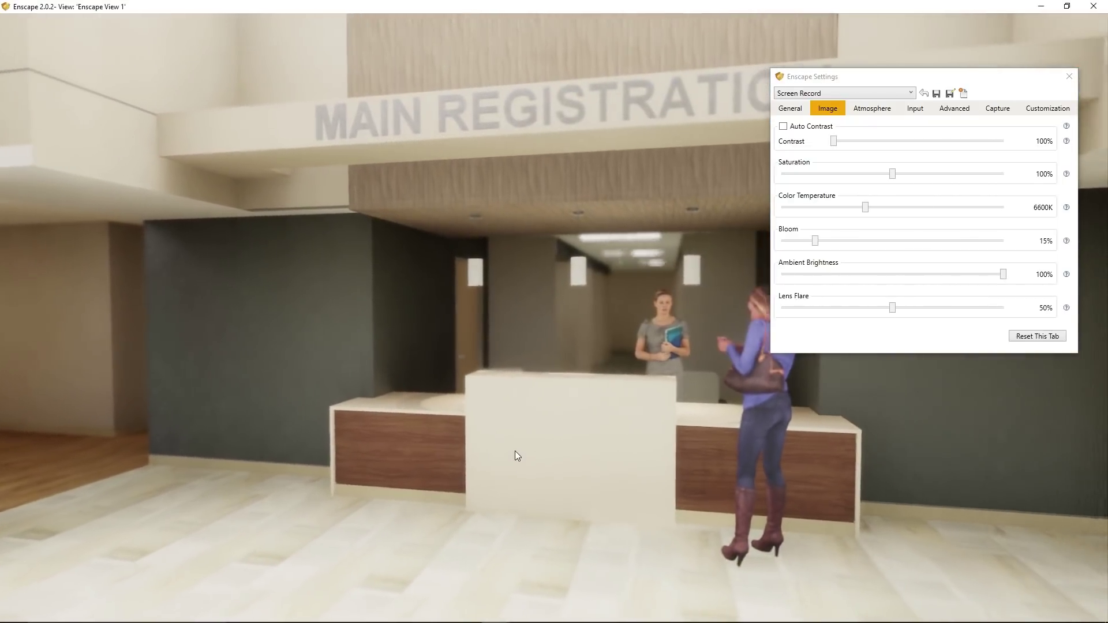
key(a)
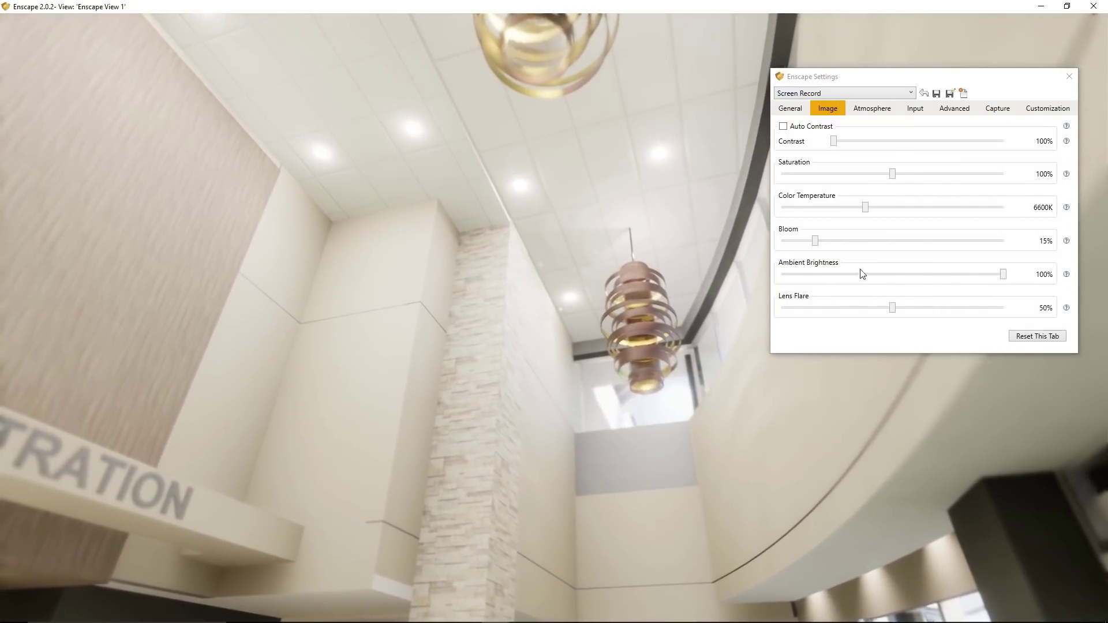
drag(892, 308, 983, 314)
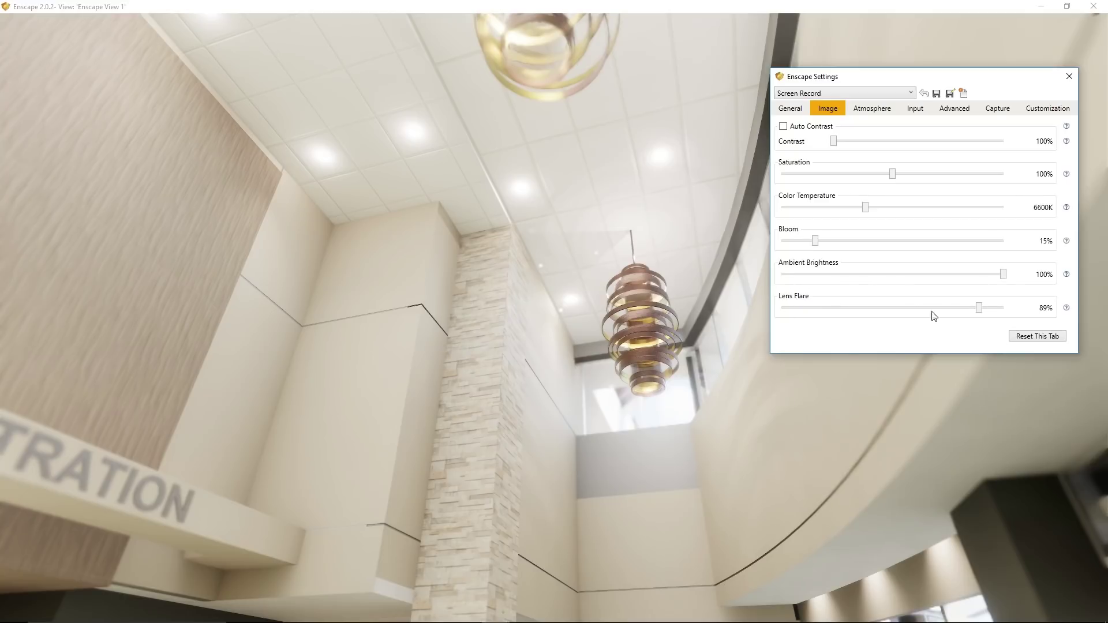
drag(980, 311, 893, 314)
double_click(862, 308)
Step: Compare the bloom at 56%, 0% and 35%, restore it to 15%, and reset the ambient brightness to its default
drag(816, 242, 879, 243)
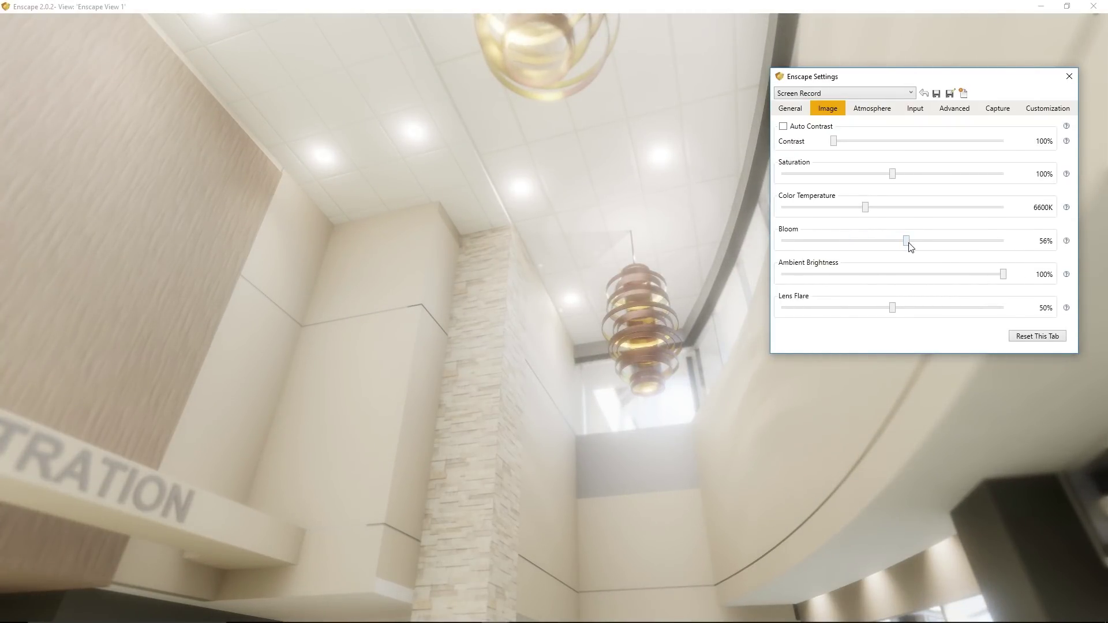
drag(907, 241, 760, 240)
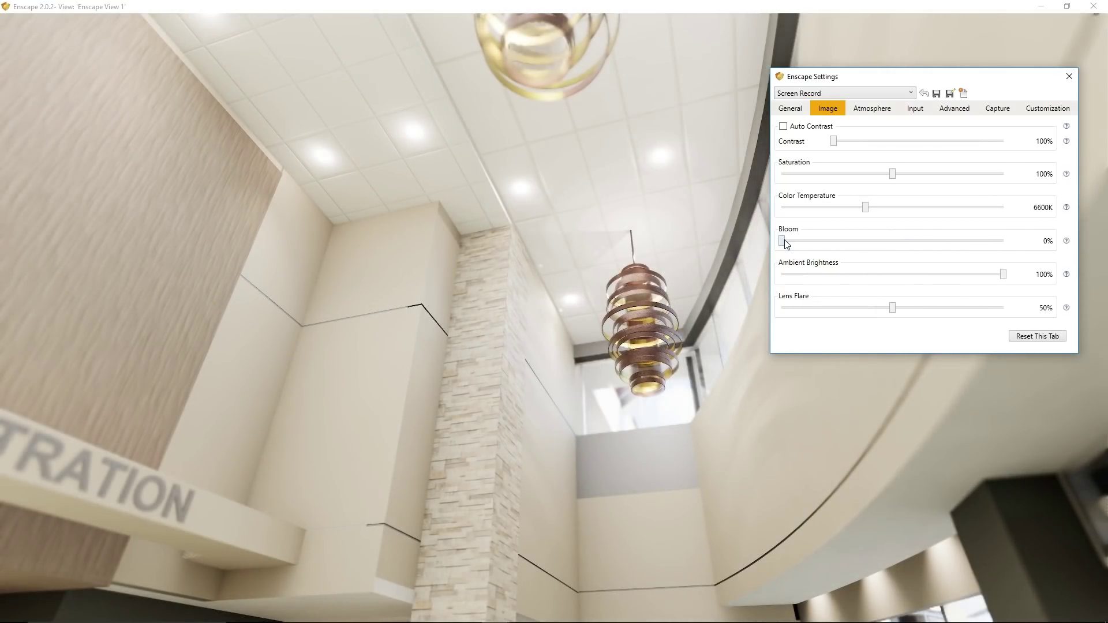
drag(664, 325, 618, 275)
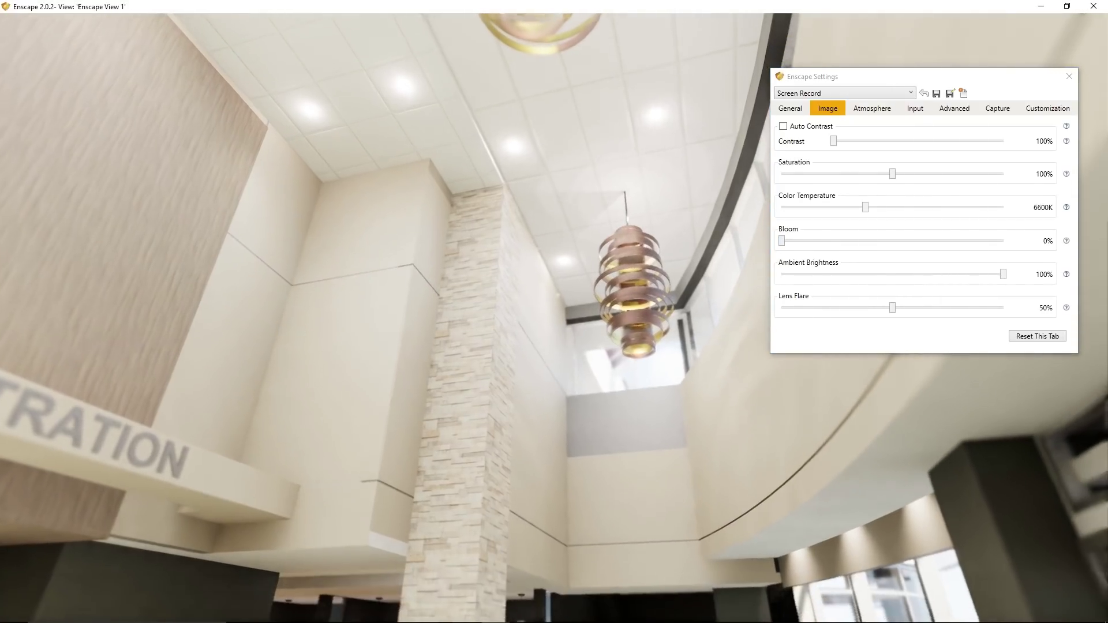
click(859, 242)
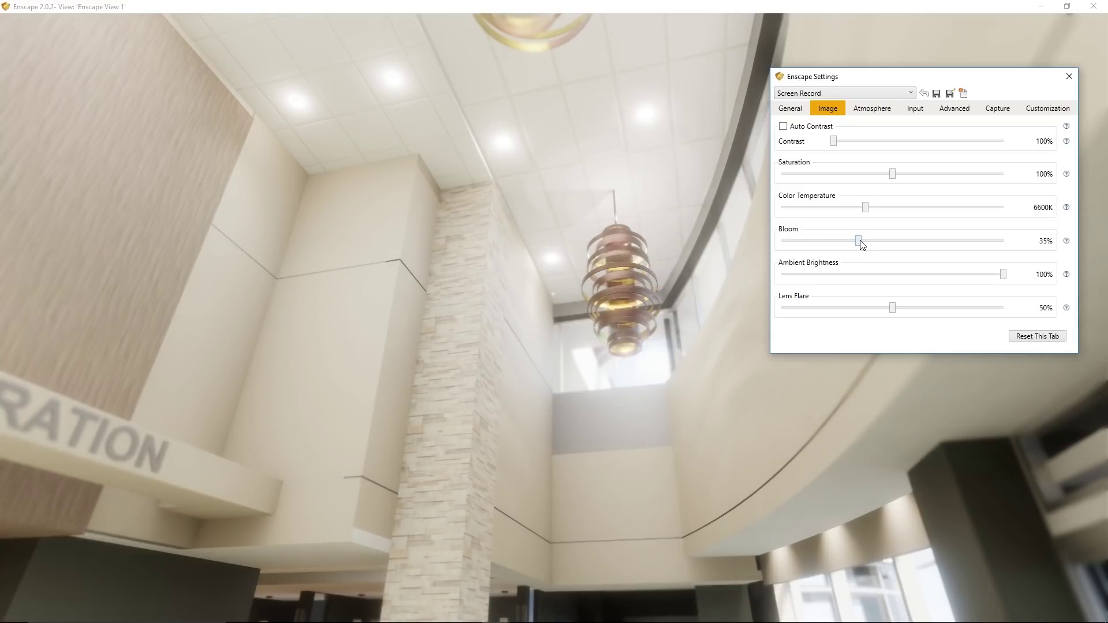
double_click(857, 242)
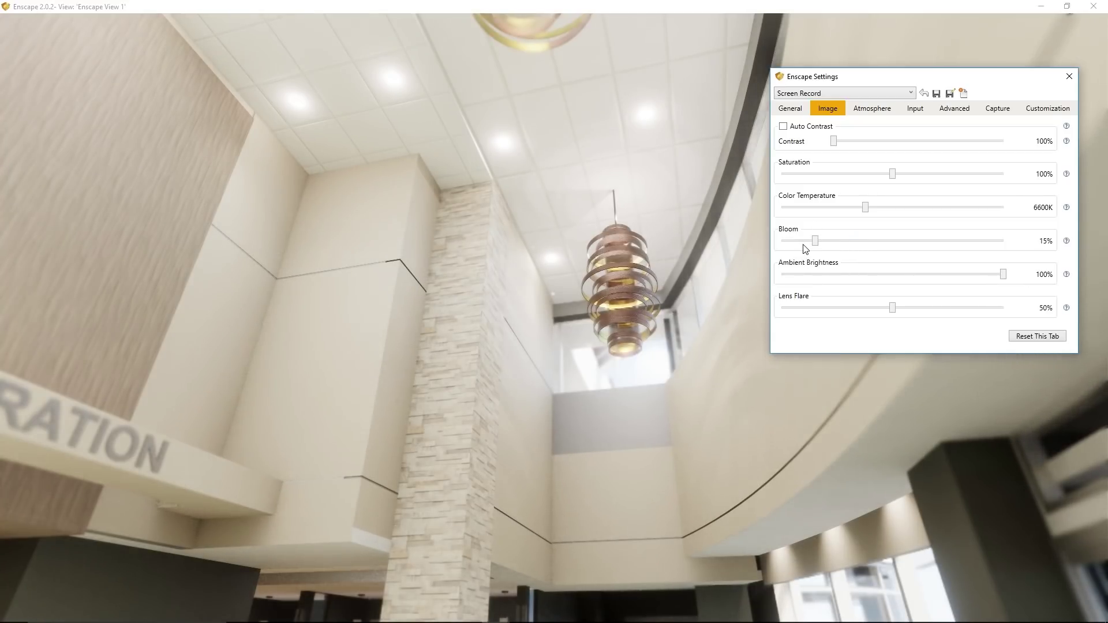
double_click(1005, 275)
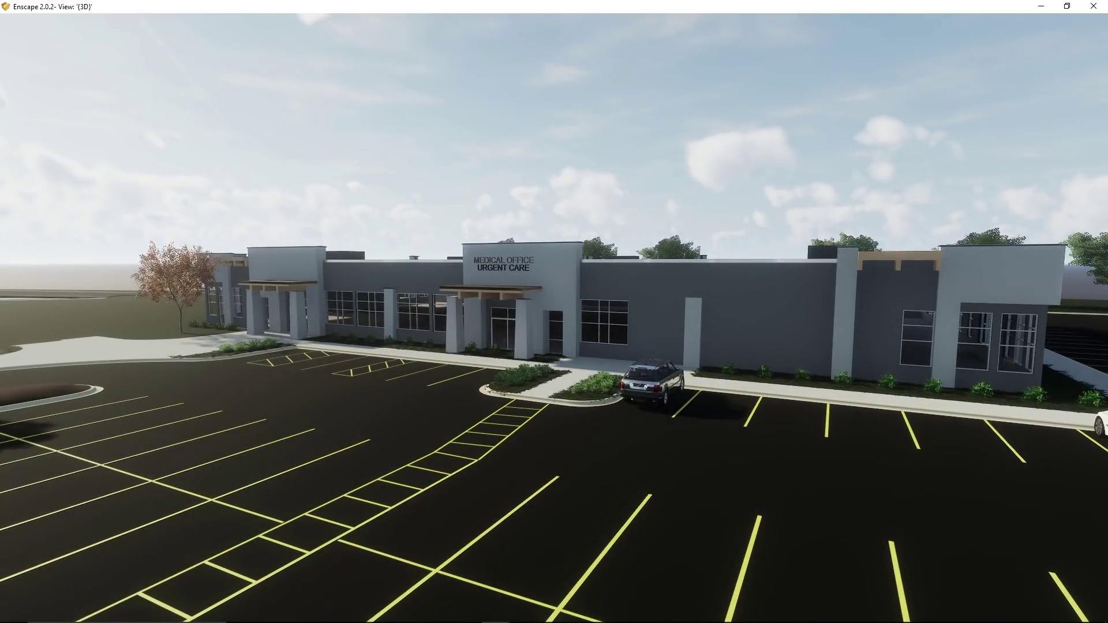
Step: Compare the fog's Atmosphere amount at 0% and 49% on the medical office exterior, leaving it at 0%
drag(1016, 181, 896, 44)
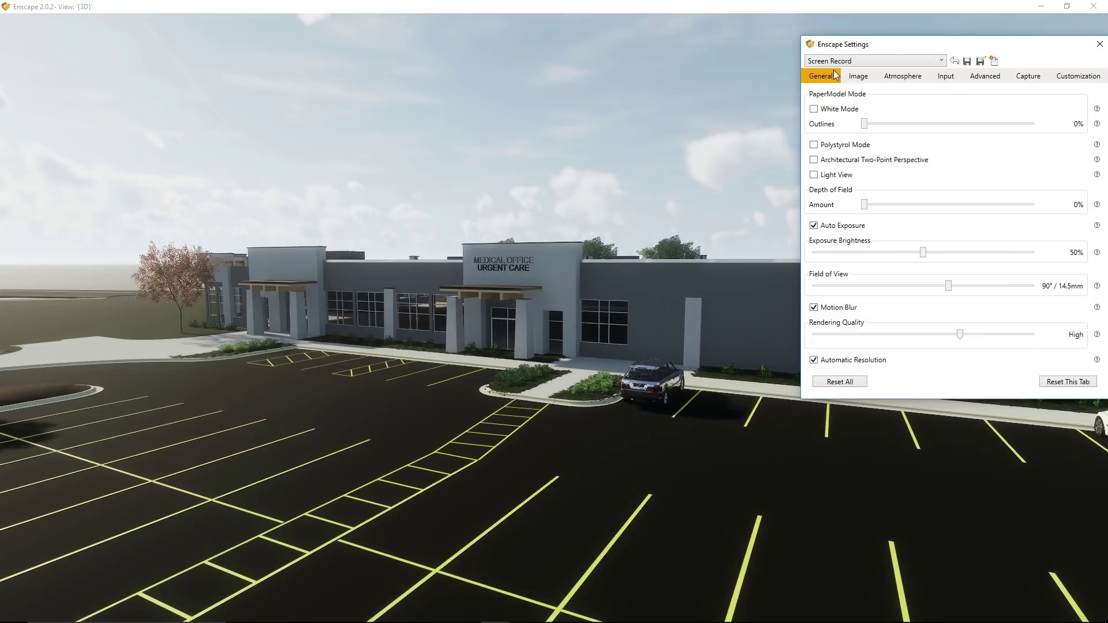
click(904, 77)
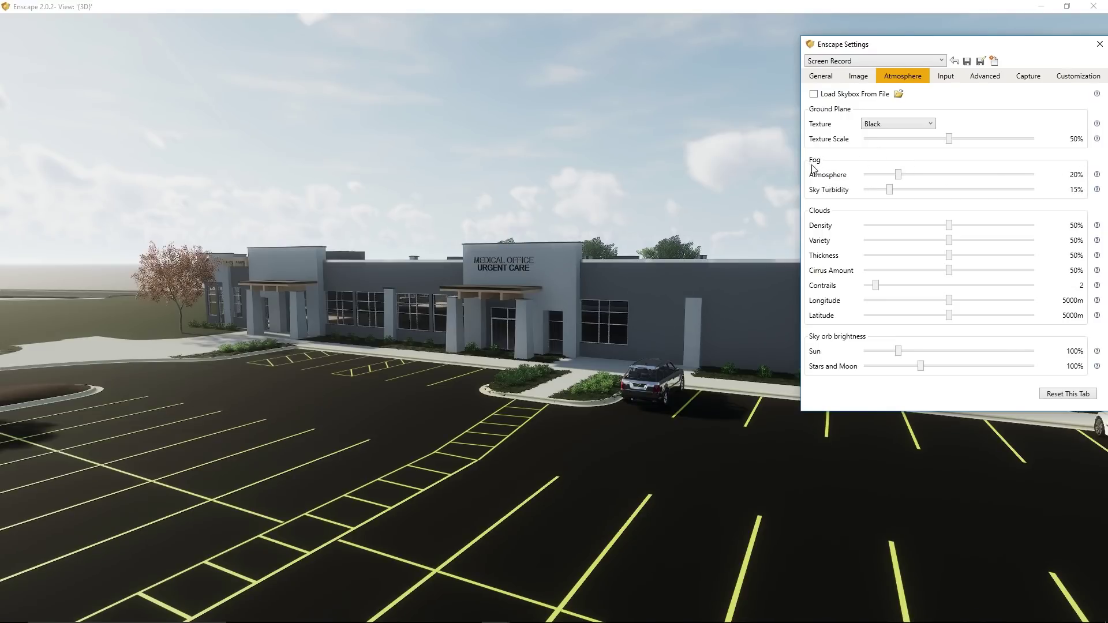
drag(898, 174, 864, 174)
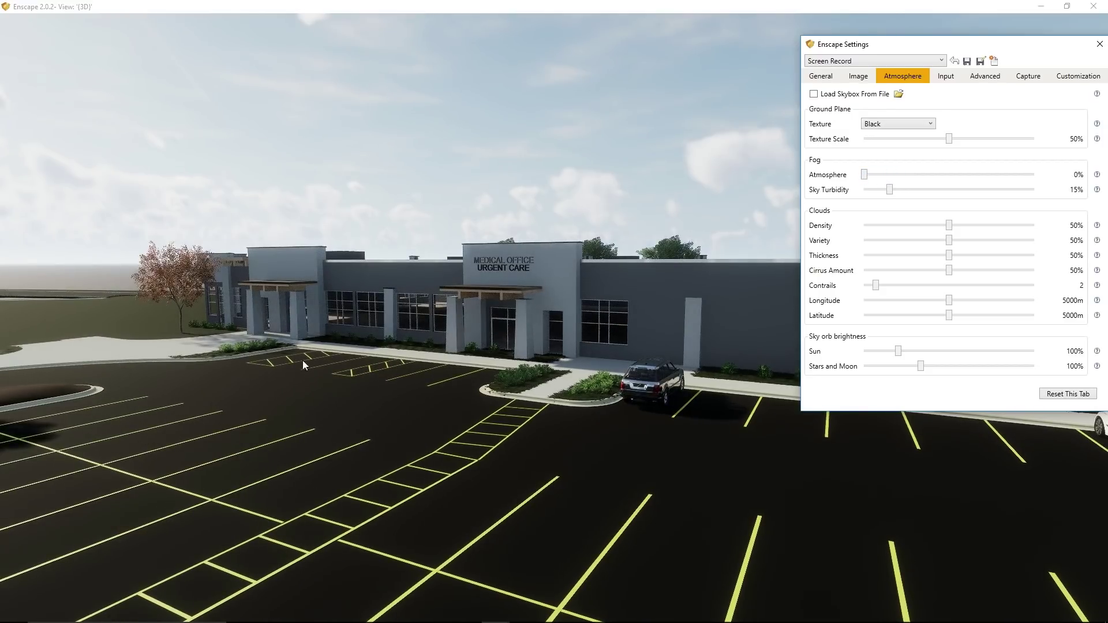
drag(302, 360, 414, 377)
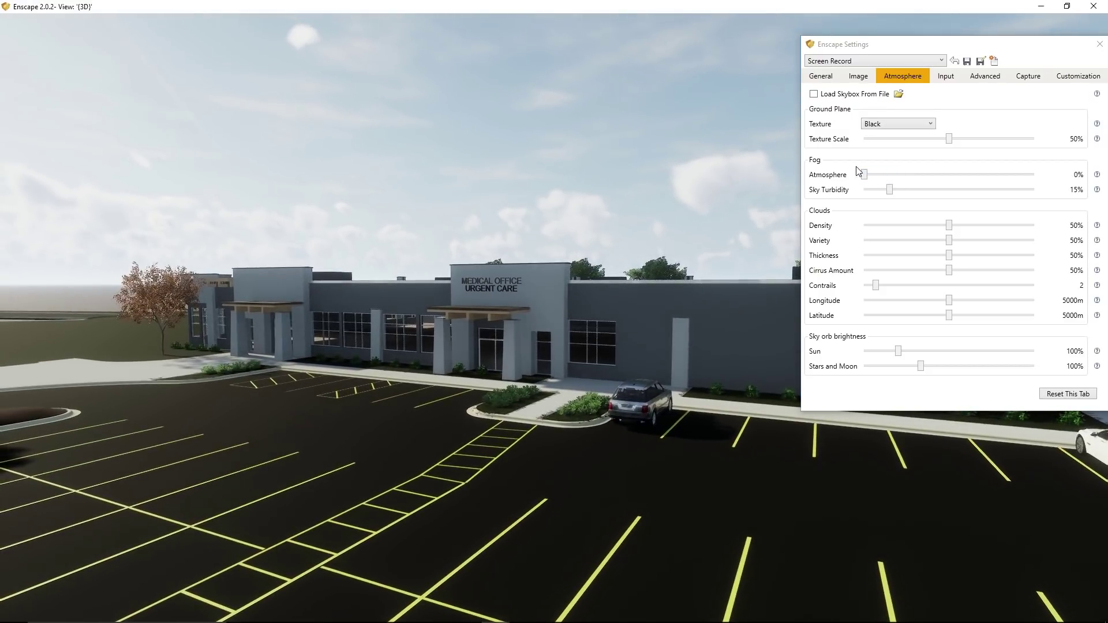
drag(864, 174, 948, 179)
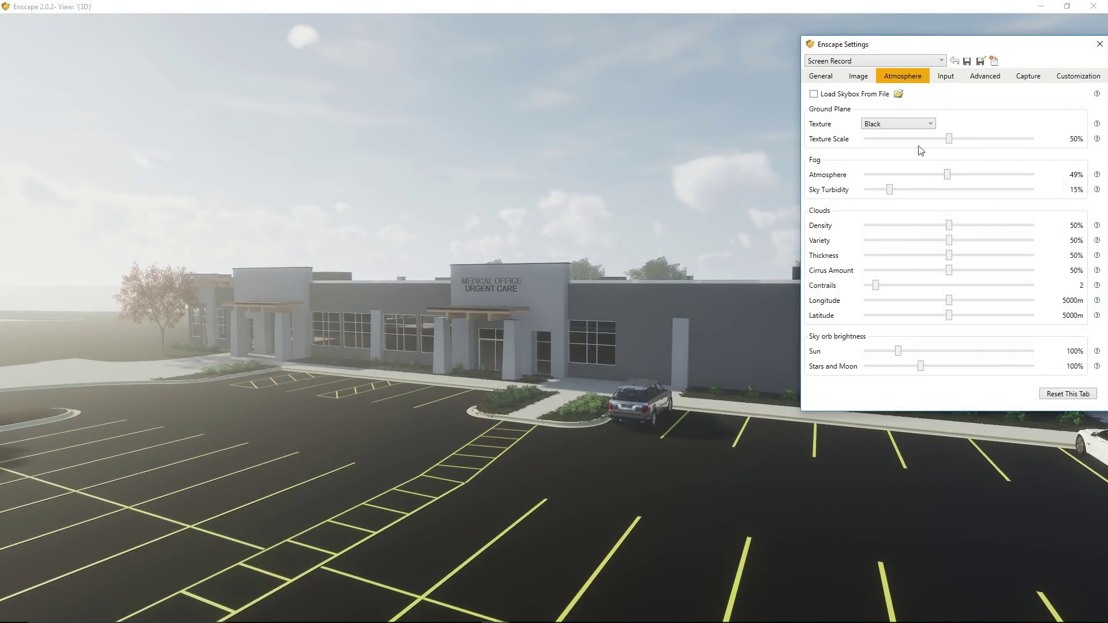
drag(948, 178, 864, 175)
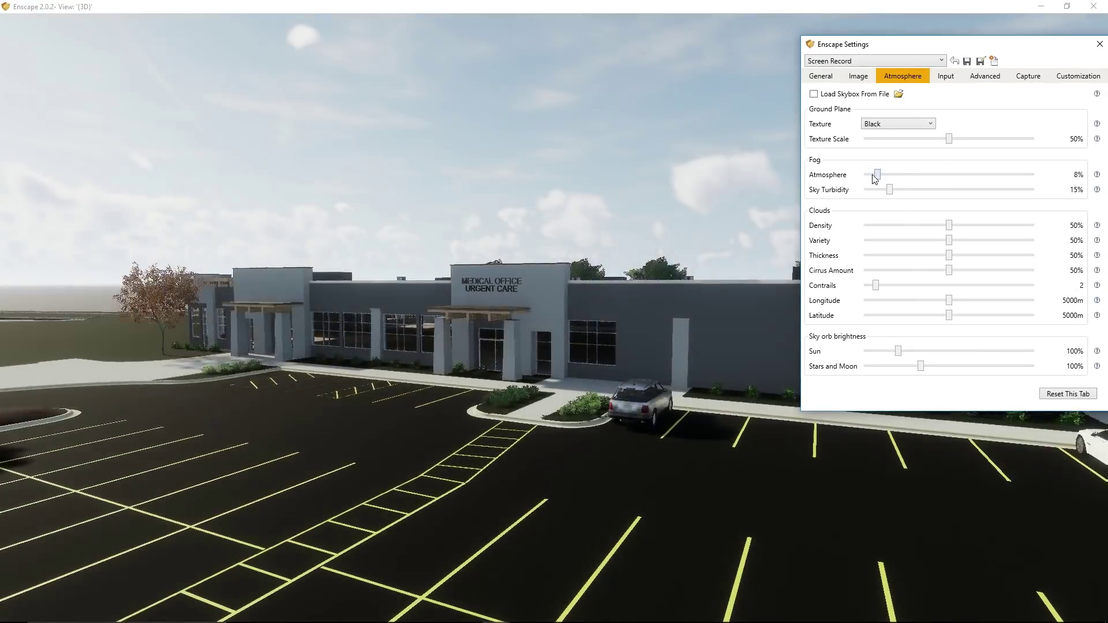
Step: Set the sky turbidity to 0% and look across the sky towards the sun
drag(610, 296, 710, 358)
key(space)
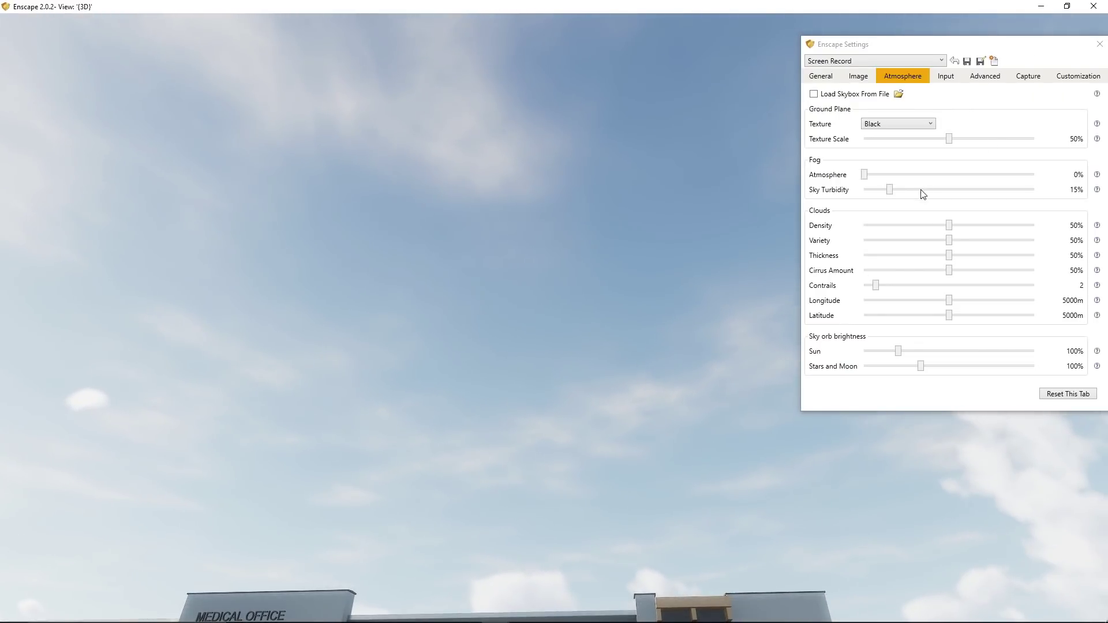
drag(890, 191, 858, 197)
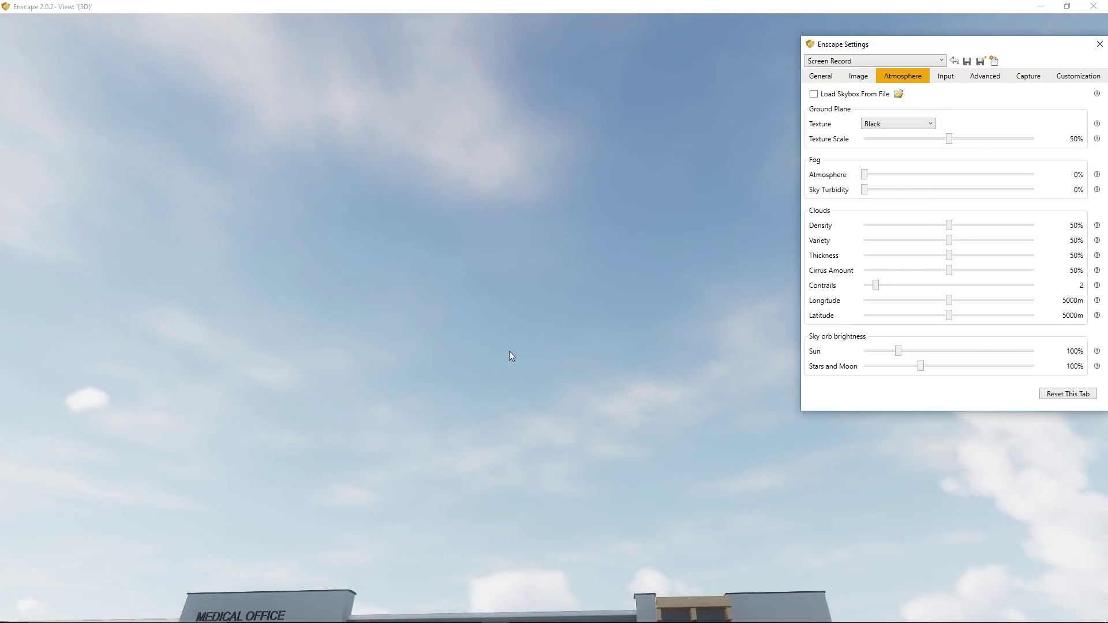
drag(509, 351, 345, 354)
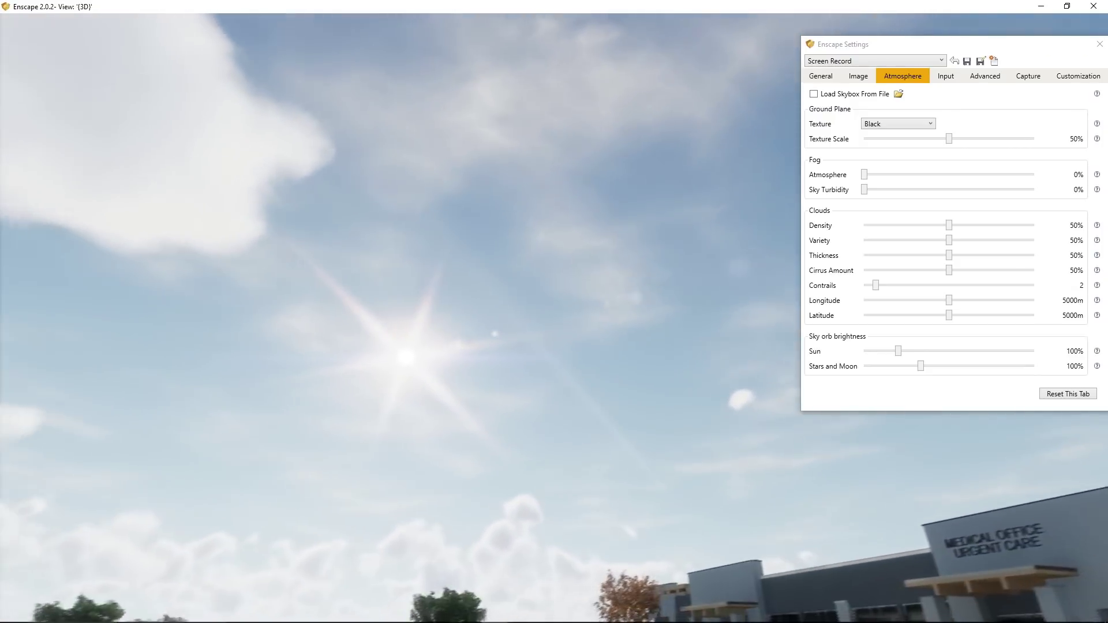
Step: Try the sky turbidity at 100% combined with the fog's Atmosphere at 52%, and restore both to 0%
drag(865, 193, 1038, 192)
drag(361, 408, 421, 352)
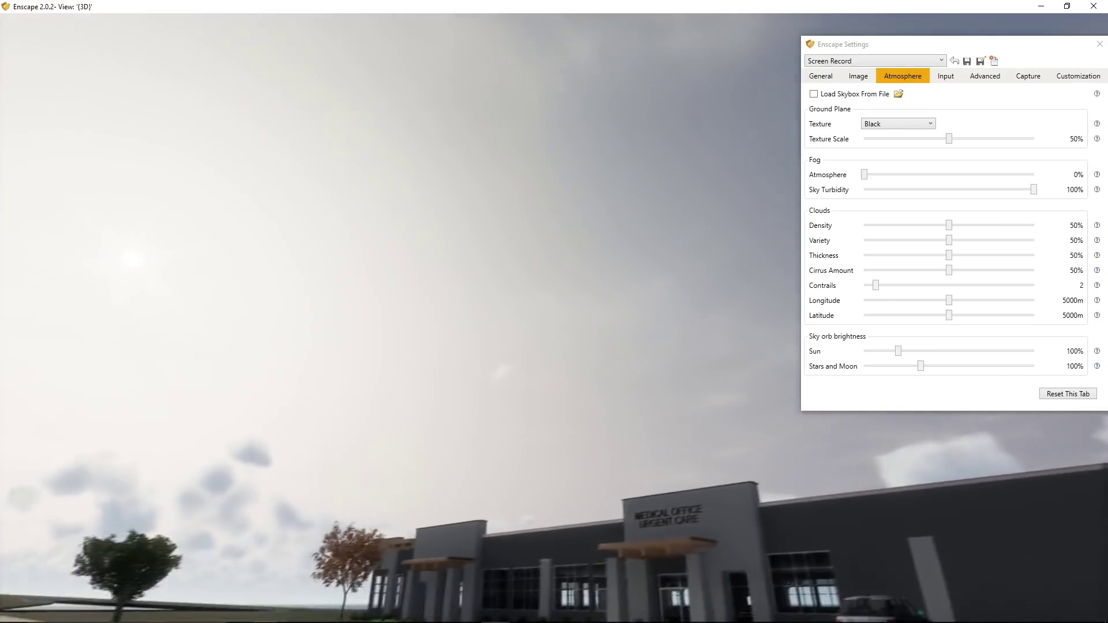
drag(337, 342, 361, 404)
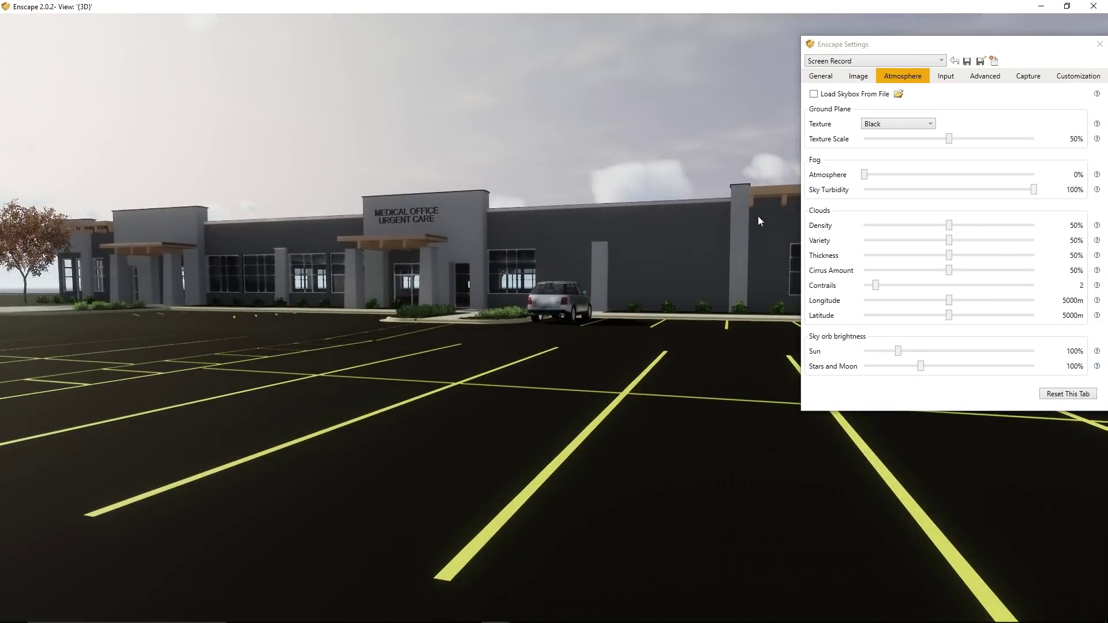
drag(864, 174, 953, 175)
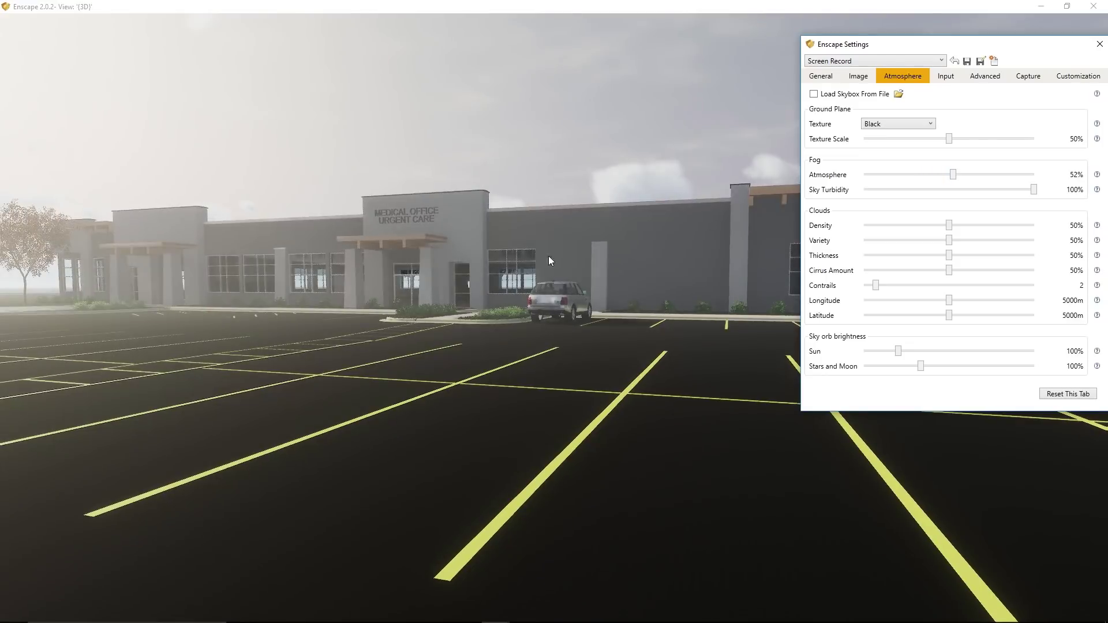
mouse_move(548, 257)
mouse_down()
mouse_move(541, 230)
mouse_move(615, 242)
mouse_move(547, 239)
mouse_up()
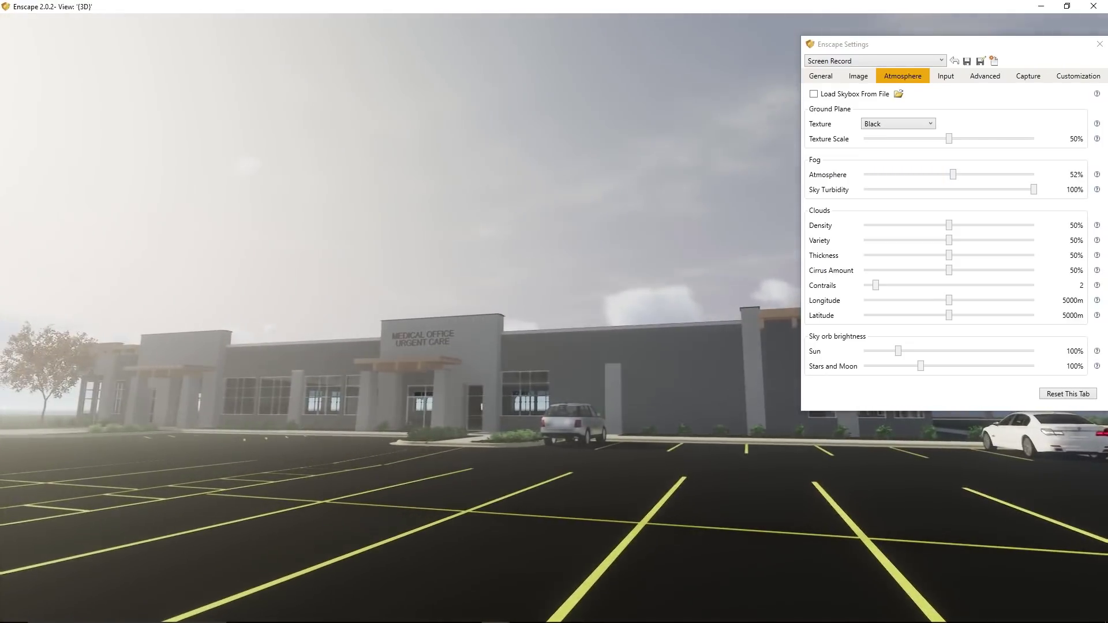
drag(953, 176, 843, 179)
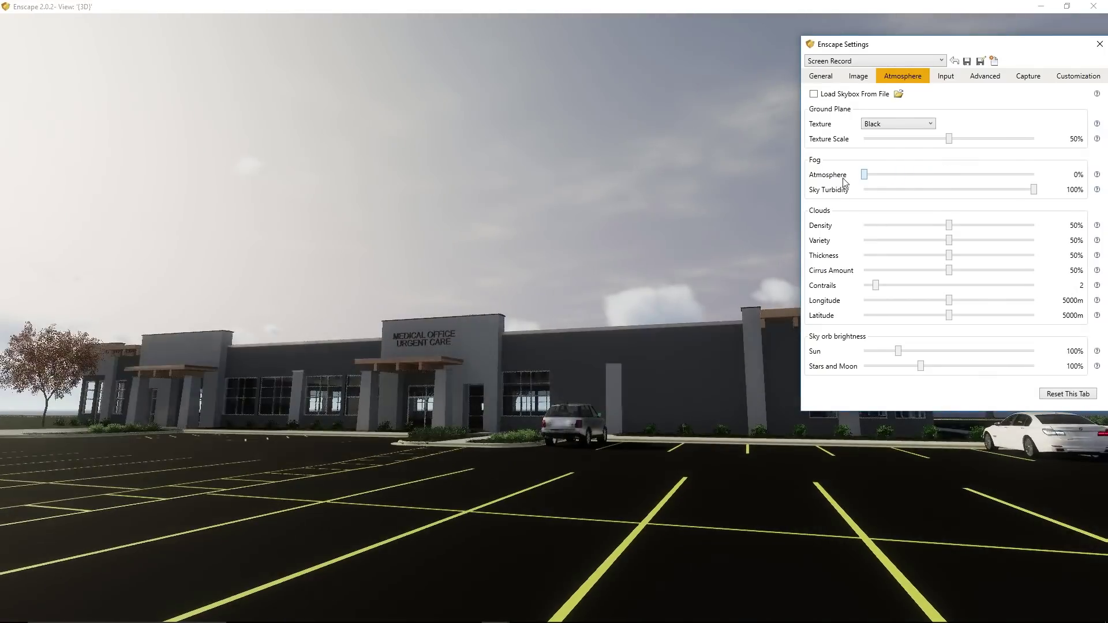
drag(1034, 190, 860, 190)
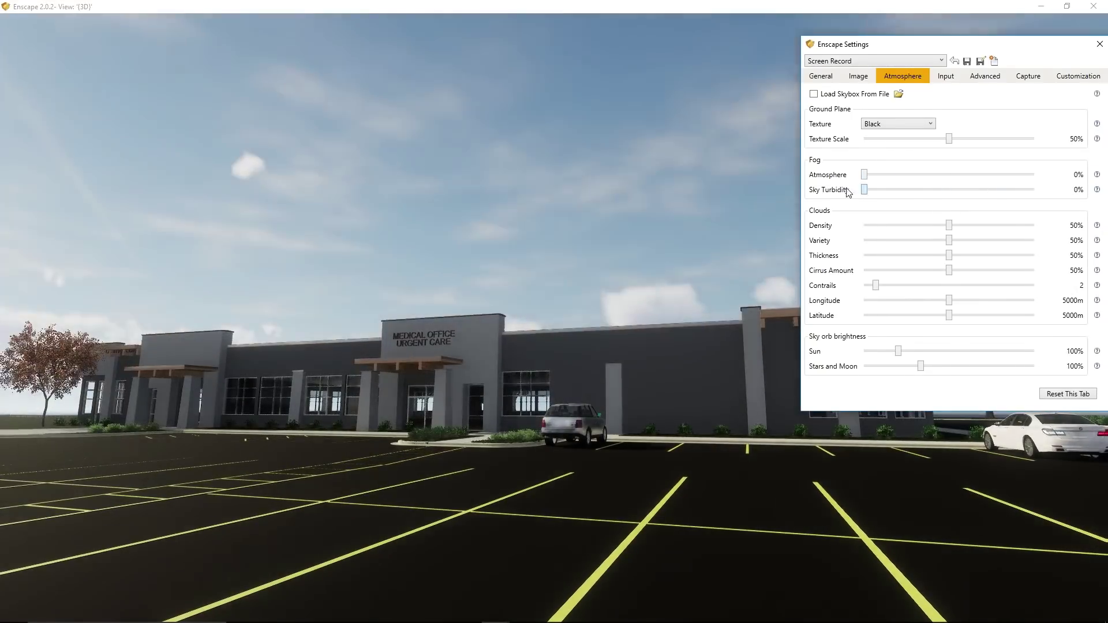
Step: Facing the sun, try the clouds at 53% density and 71% variety, and reduce density, variety and thickness to 0%
click(467, 316)
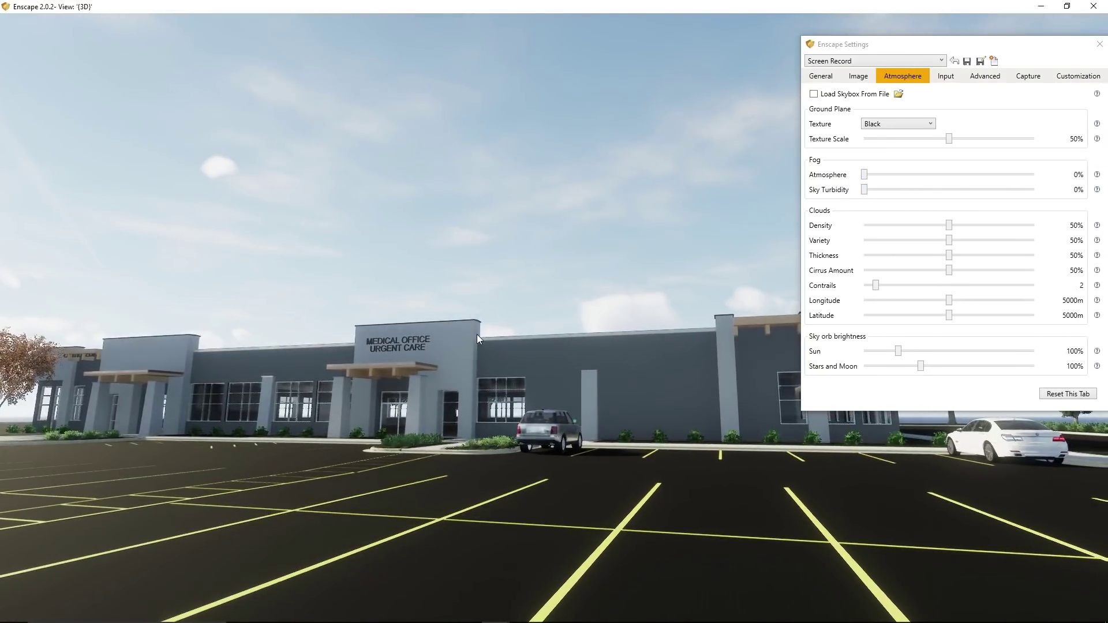
mouse_move(477, 334)
mouse_down()
mouse_move(736, 349)
mouse_move(771, 363)
mouse_move(452, 275)
mouse_move(479, 334)
mouse_up()
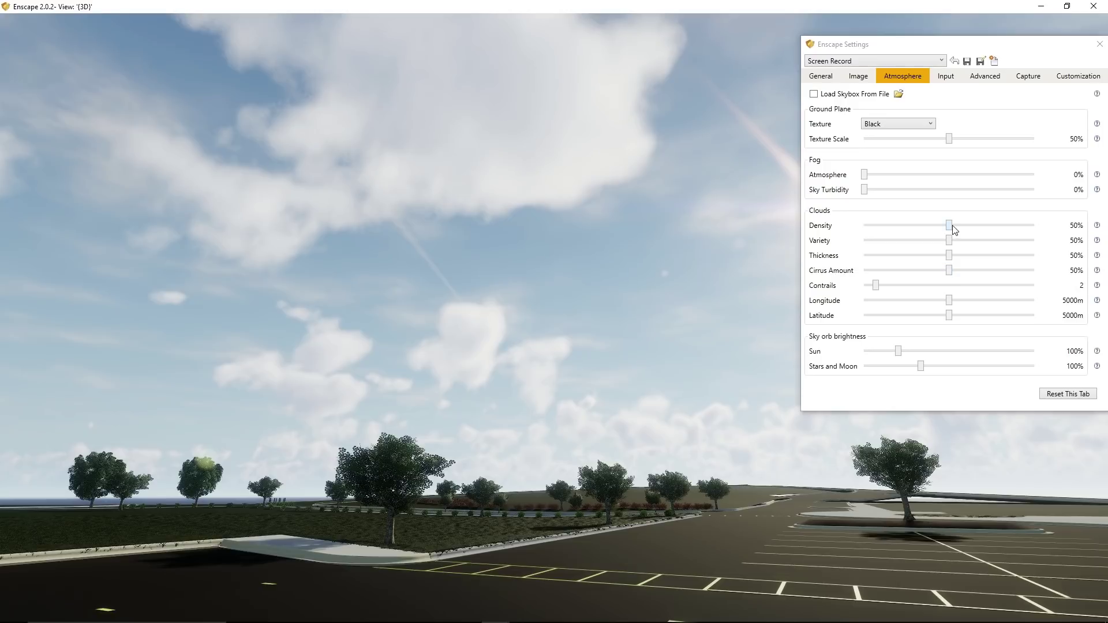
drag(540, 232, 883, 284)
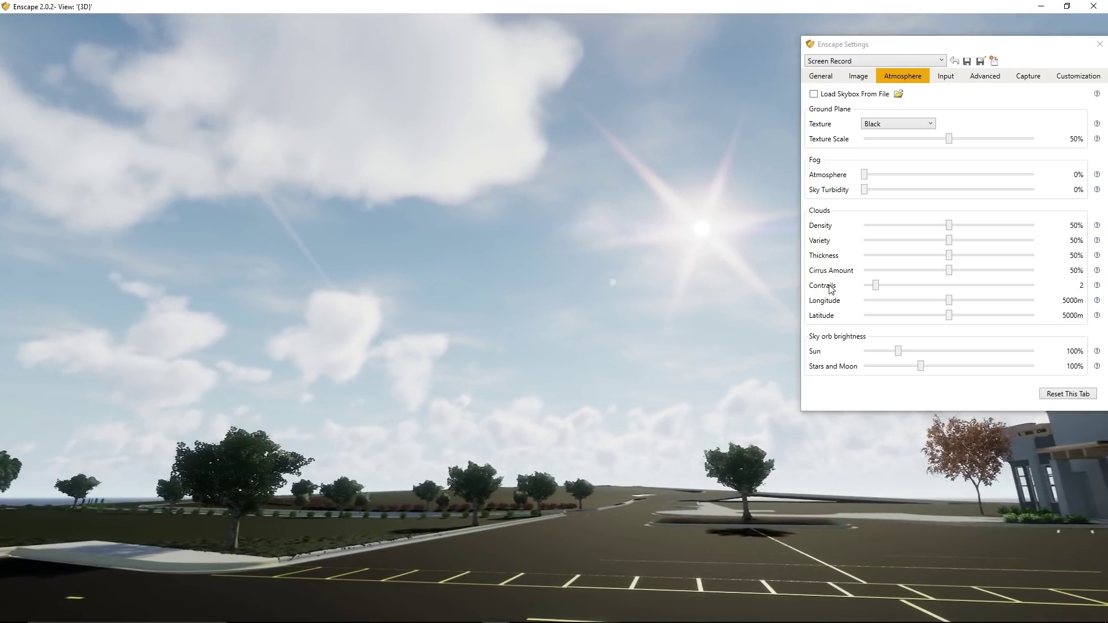
drag(949, 226, 984, 240)
mouse_move(865, 255)
mouse_down()
mouse_move(901, 258)
mouse_move(954, 226)
mouse_move(864, 256)
mouse_up()
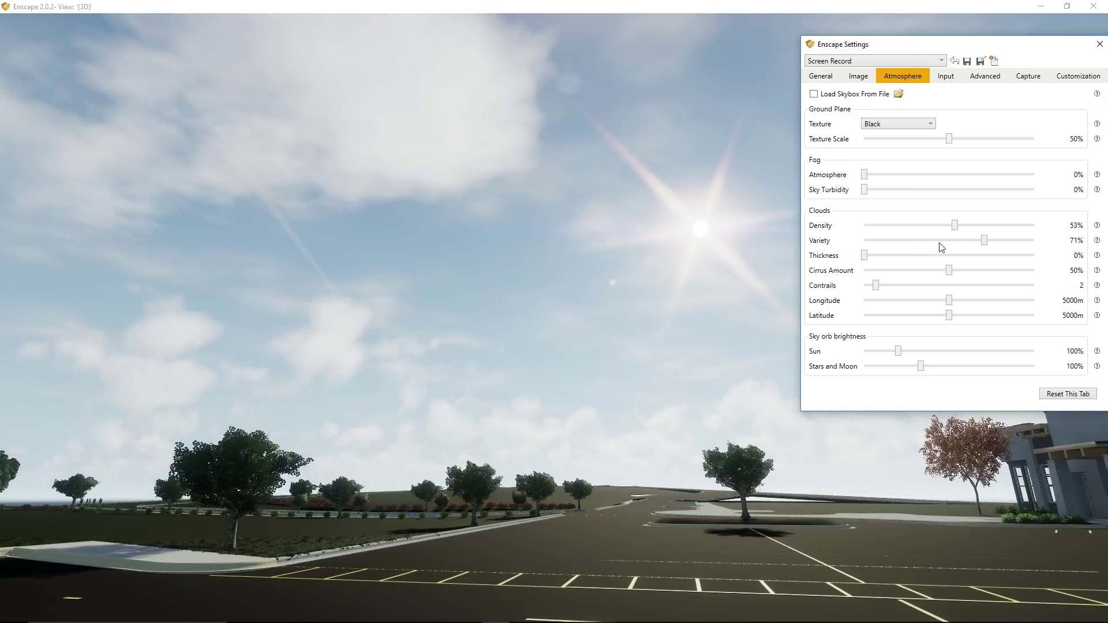
drag(984, 240, 863, 241)
drag(953, 226, 843, 244)
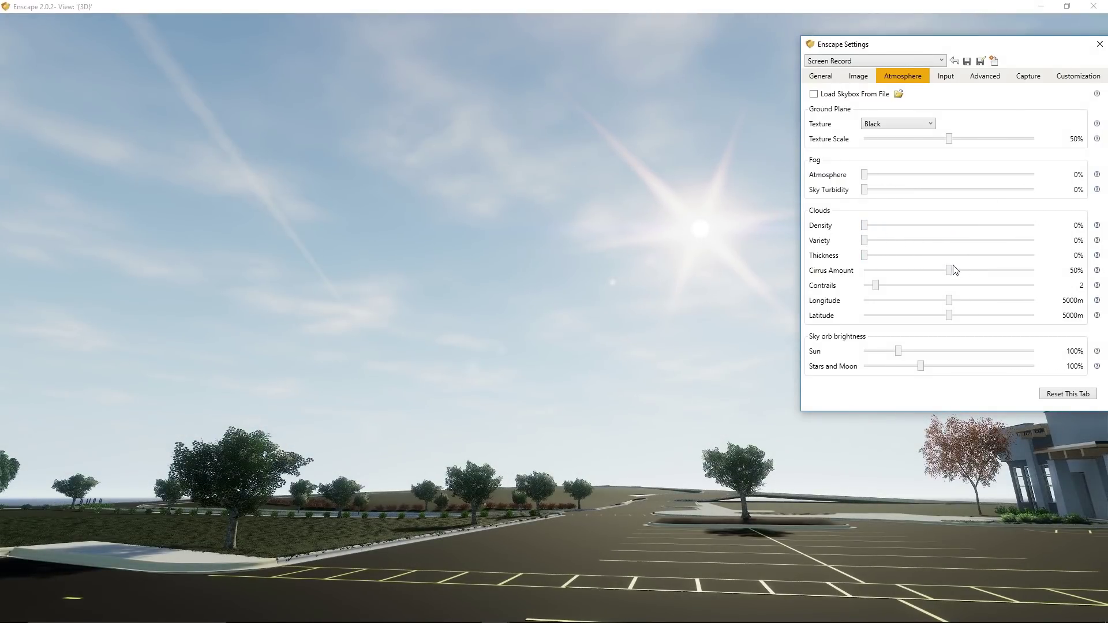
Step: Try a cirrus amount of 99%, reduce it to 5%, and raise the contrails to 23
drag(954, 273, 955, 273)
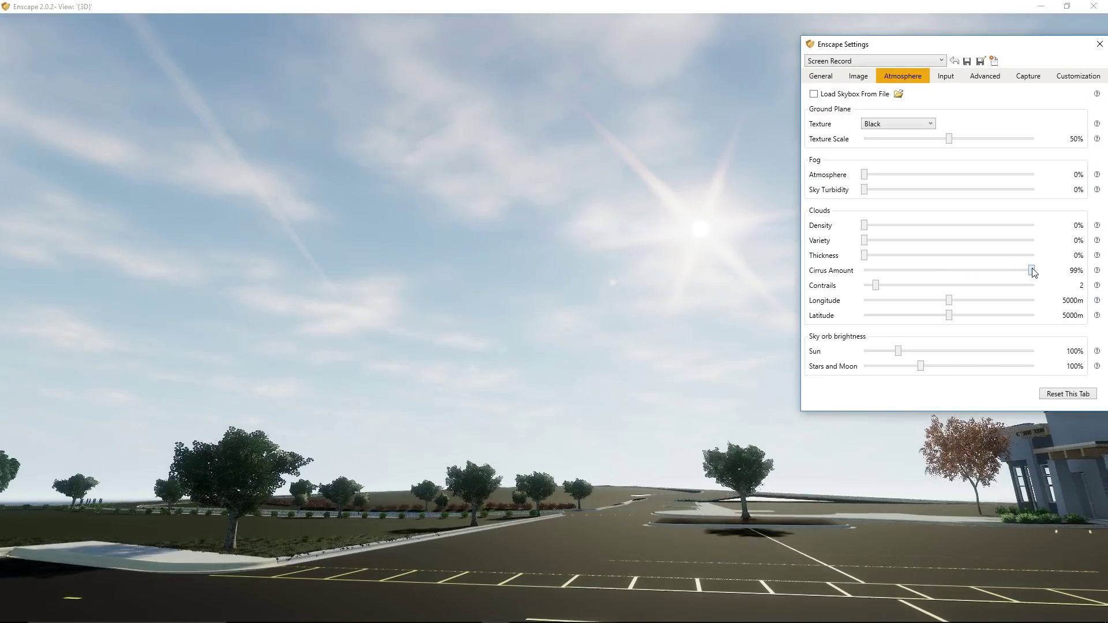
drag(1032, 273, 968, 295)
drag(632, 327, 753, 269)
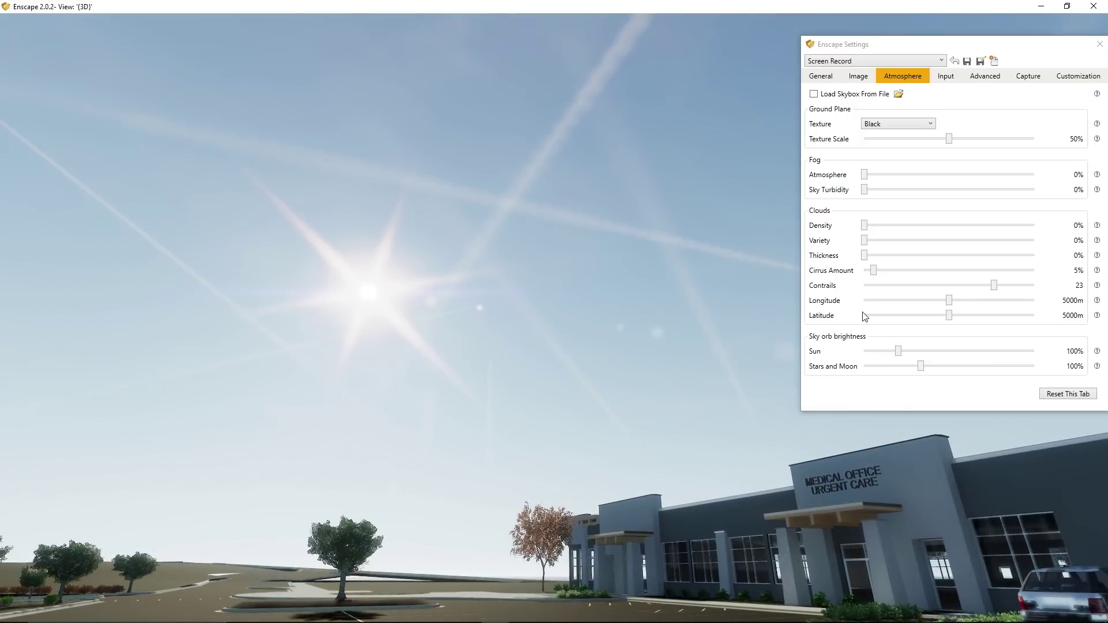
Step: Remove the contrails and set the clouds to 54% density, 51% variety and 34% thickness
drag(995, 288, 852, 303)
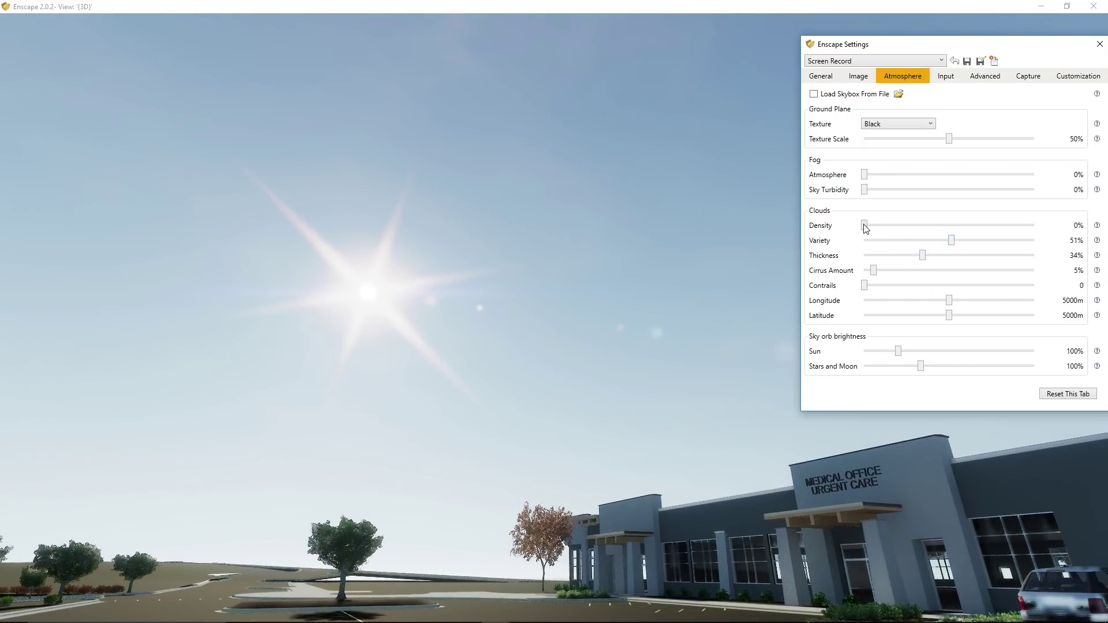
drag(866, 229, 955, 226)
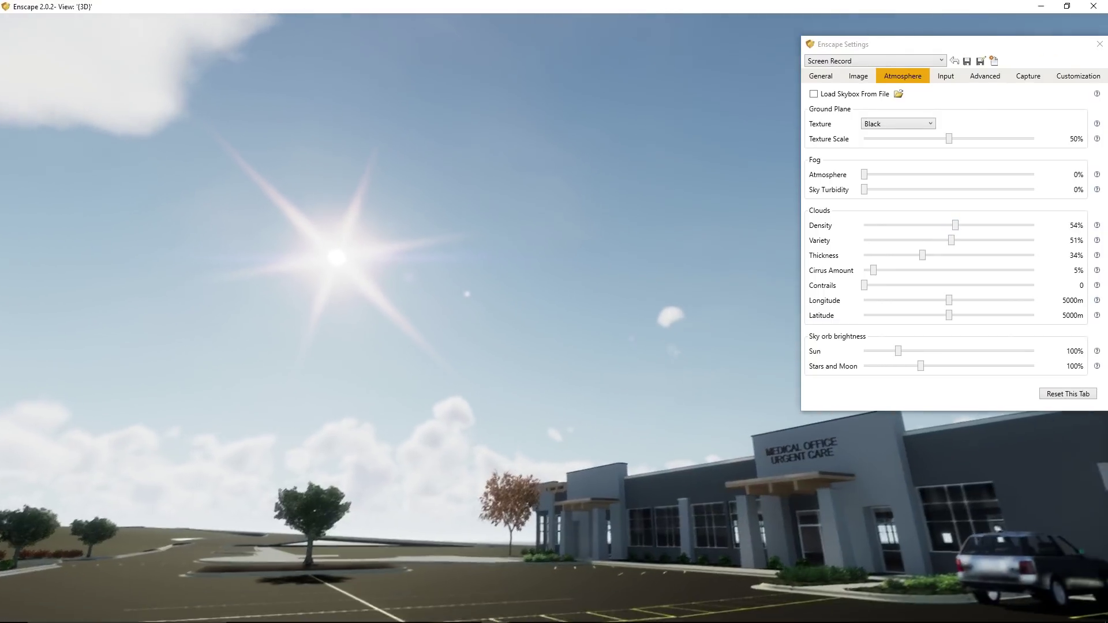
drag(554, 312, 729, 288)
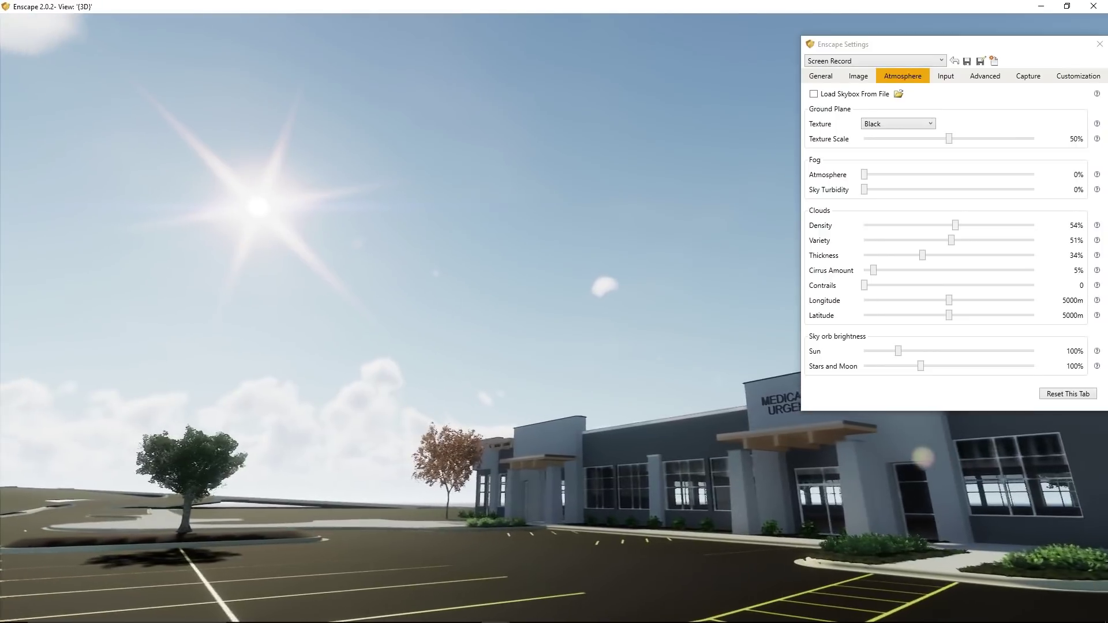
Step: Shift the time of day to about 04:04 at night and face the moon above the parking lot
shift+right_drag(470, 369, 369, 370)
drag(554, 312, 305, 245)
shift+right_drag(306, 245, 184, 246)
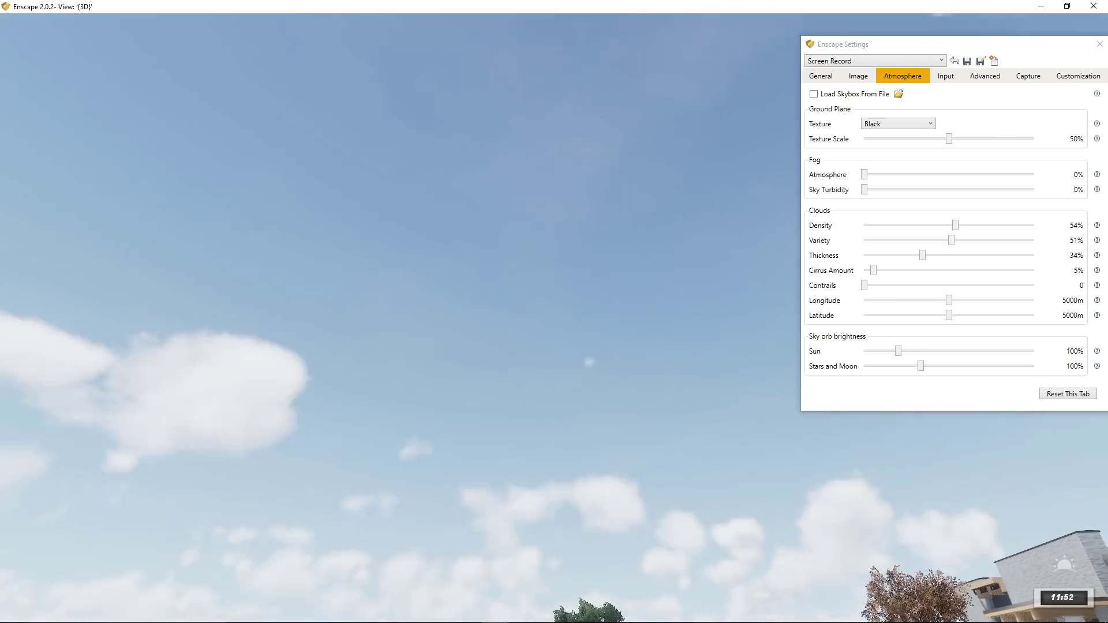
key(shift+u)
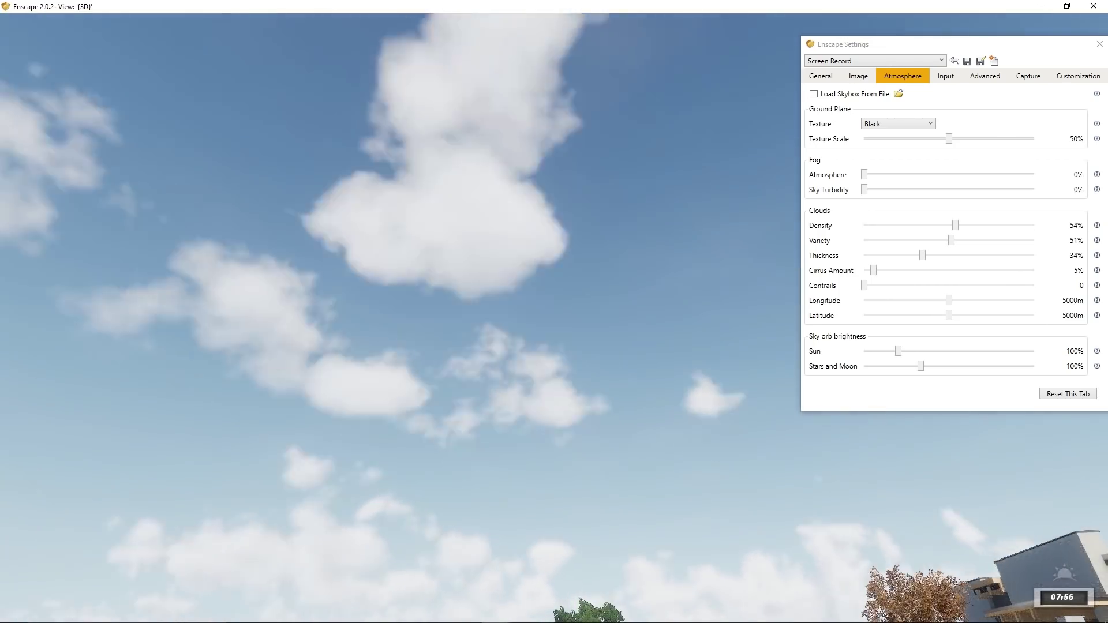
key(shift+u)
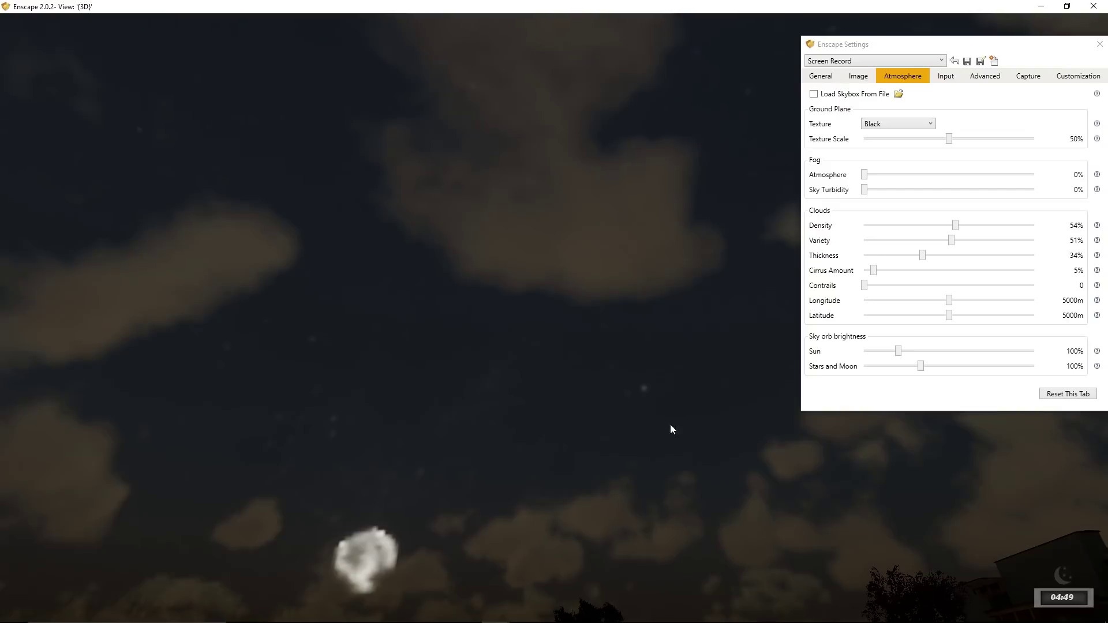
key(shift+u)
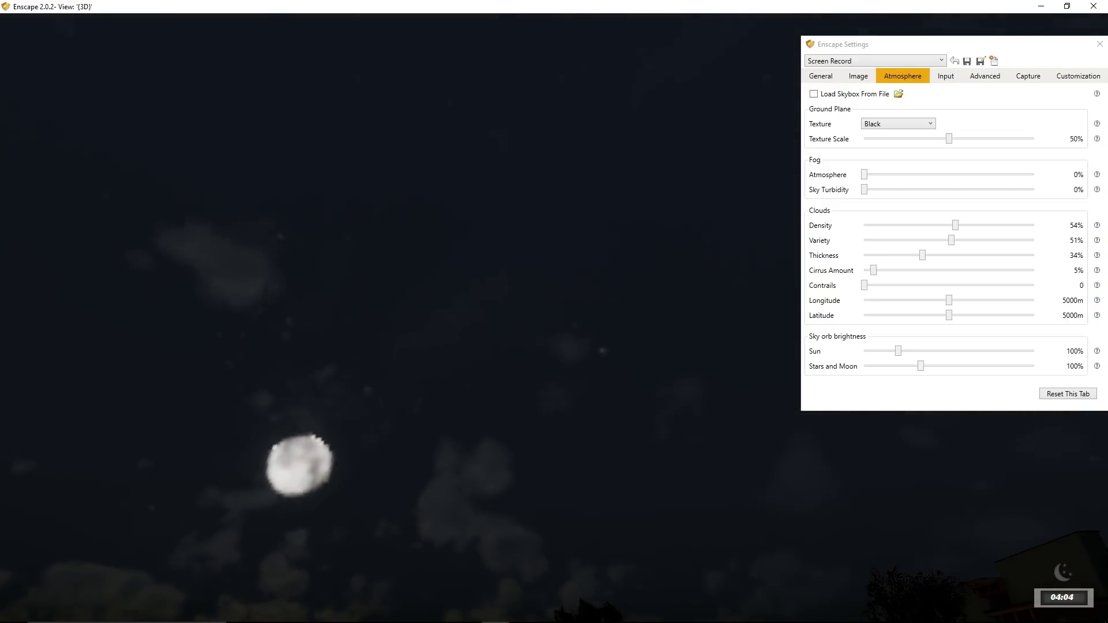
mouse_move(617, 405)
mouse_down()
mouse_move(535, 383)
mouse_move(434, 466)
mouse_move(404, 524)
mouse_move(367, 542)
mouse_move(631, 402)
mouse_up()
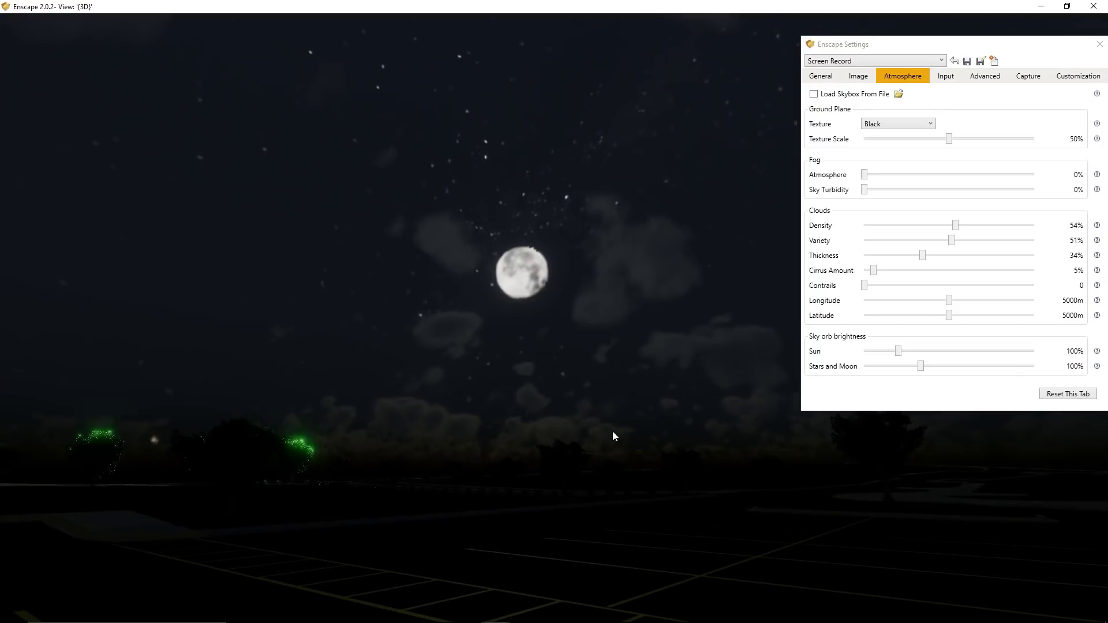
Step: Try the Stars and Moon brightness at 156%, reduce it to 92%, and return the time of day to daylight
drag(921, 367, 958, 374)
drag(526, 469, 569, 467)
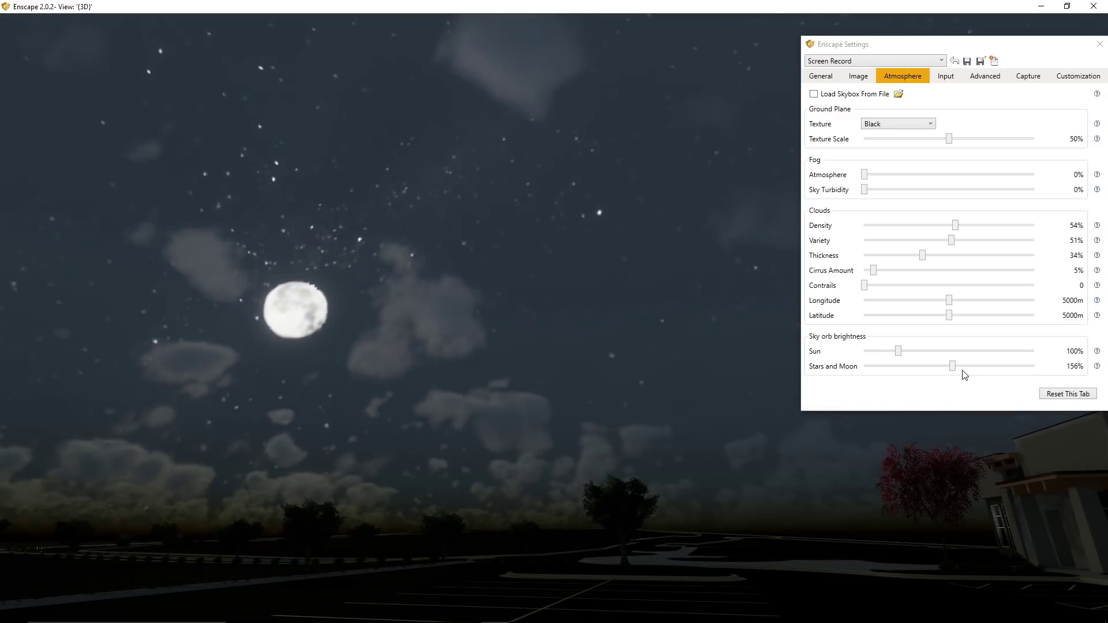
drag(952, 367, 918, 372)
shift+right_drag(525, 358, 776, 358)
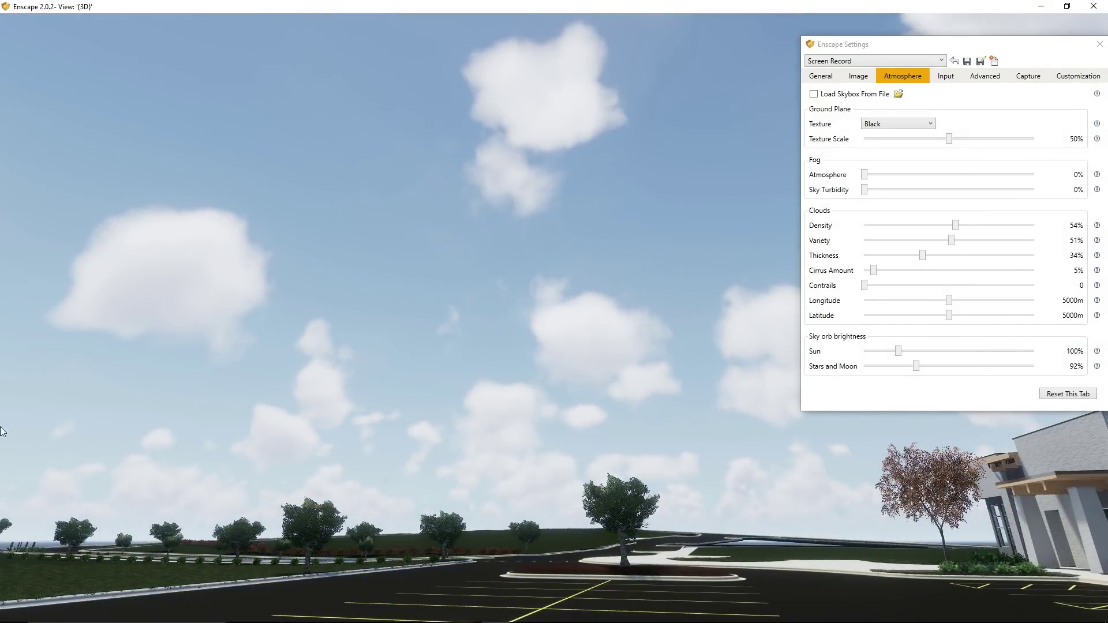
Step: Facing the medical office facade, try the Sun brightness at 462% and lower it to 154%
drag(13, 202, 58, 254)
drag(404, 314, 572, 341)
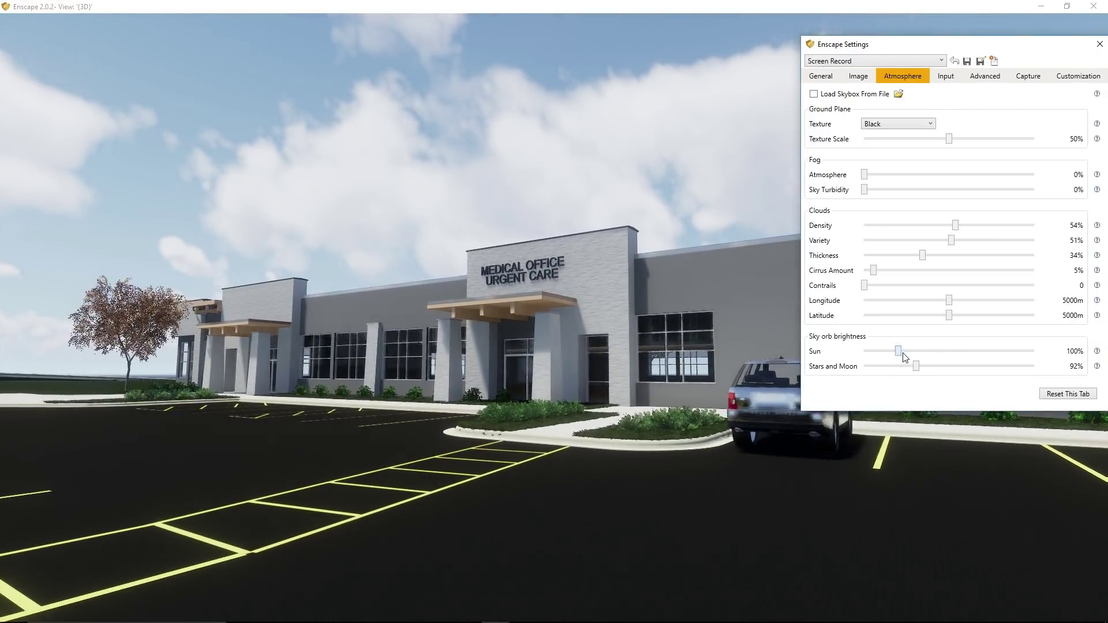
drag(899, 351, 973, 352)
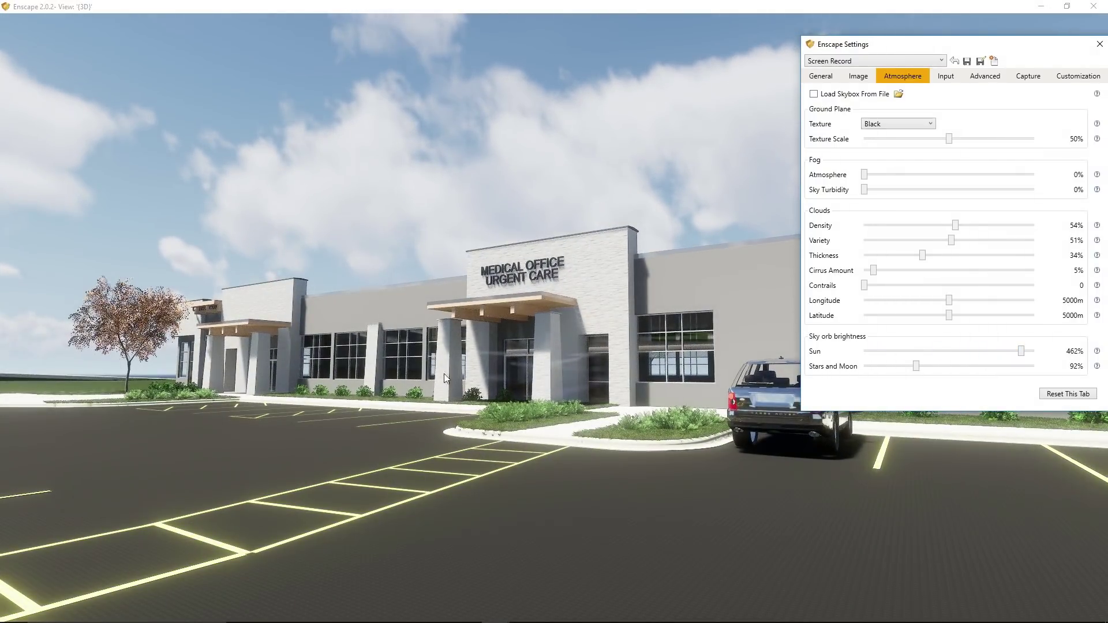
drag(479, 472, 435, 445)
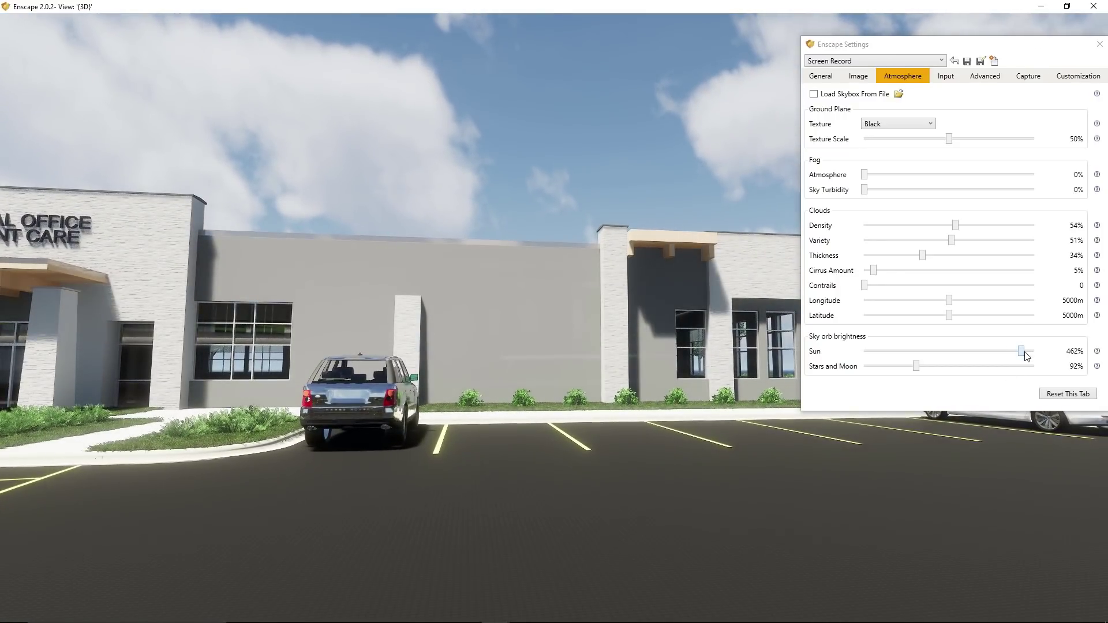
drag(1021, 352, 934, 351)
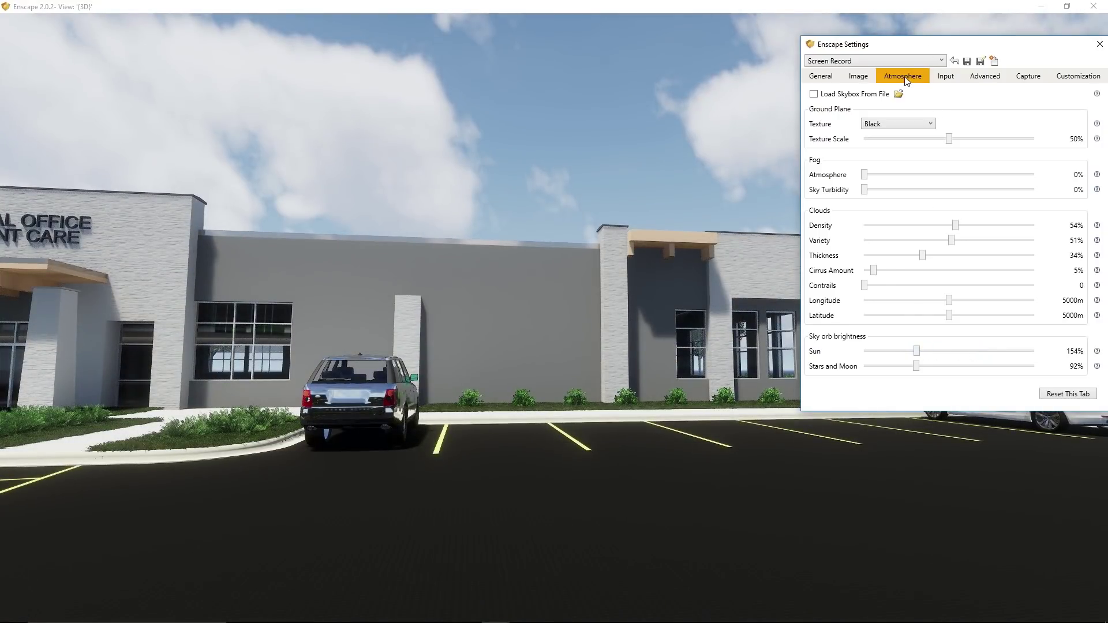
double_click(919, 351)
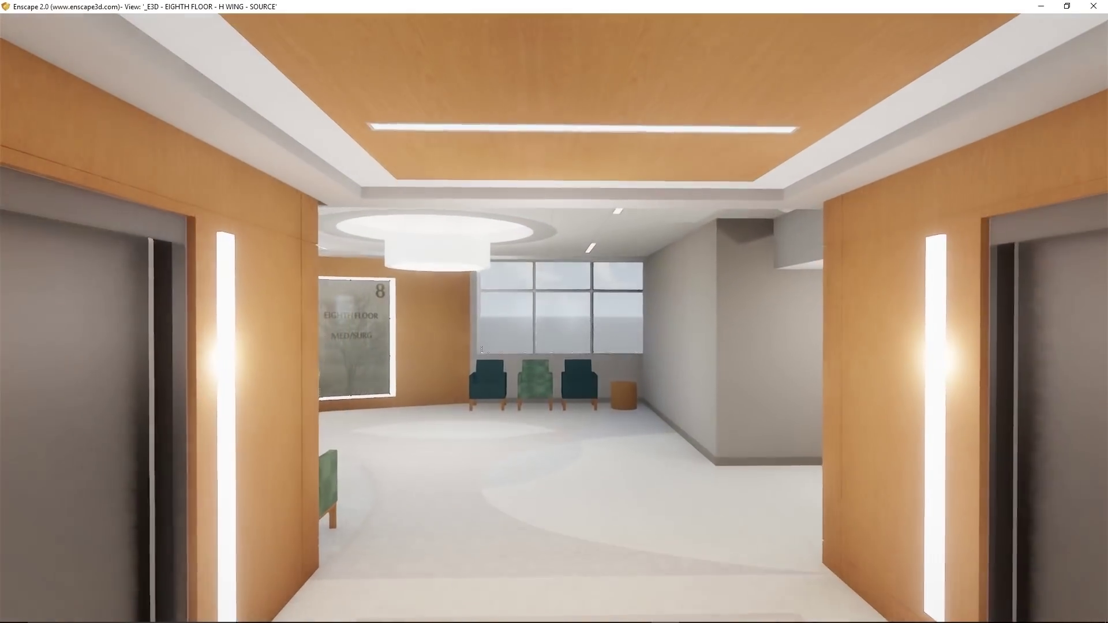
Step: In the eighth-floor lobby model, walk forward from between the elevators towards the seating by the windows
key(w)
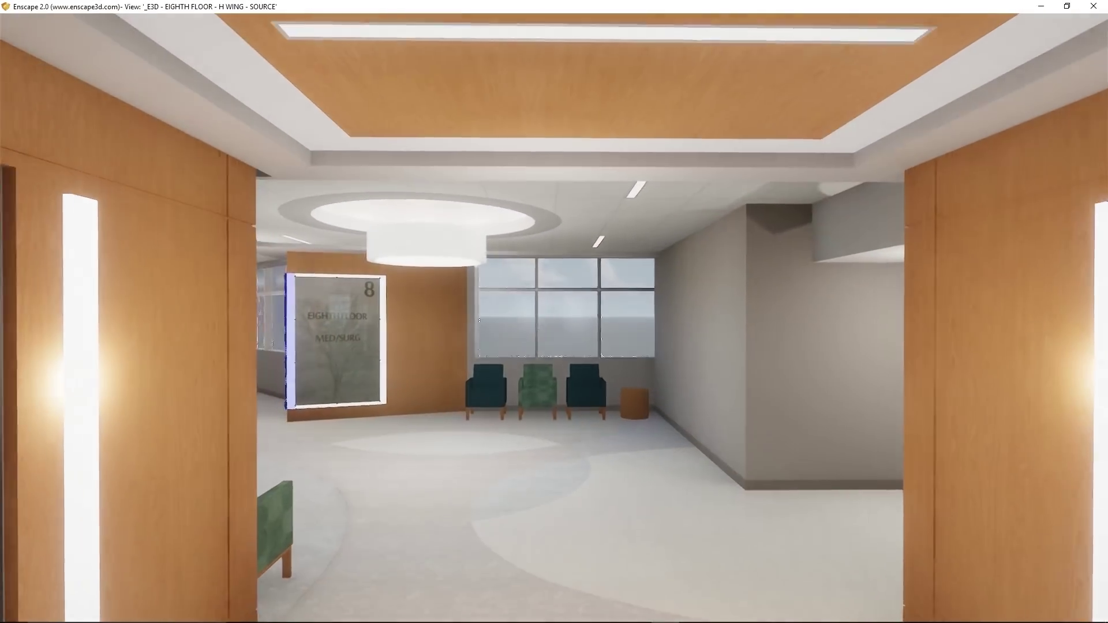